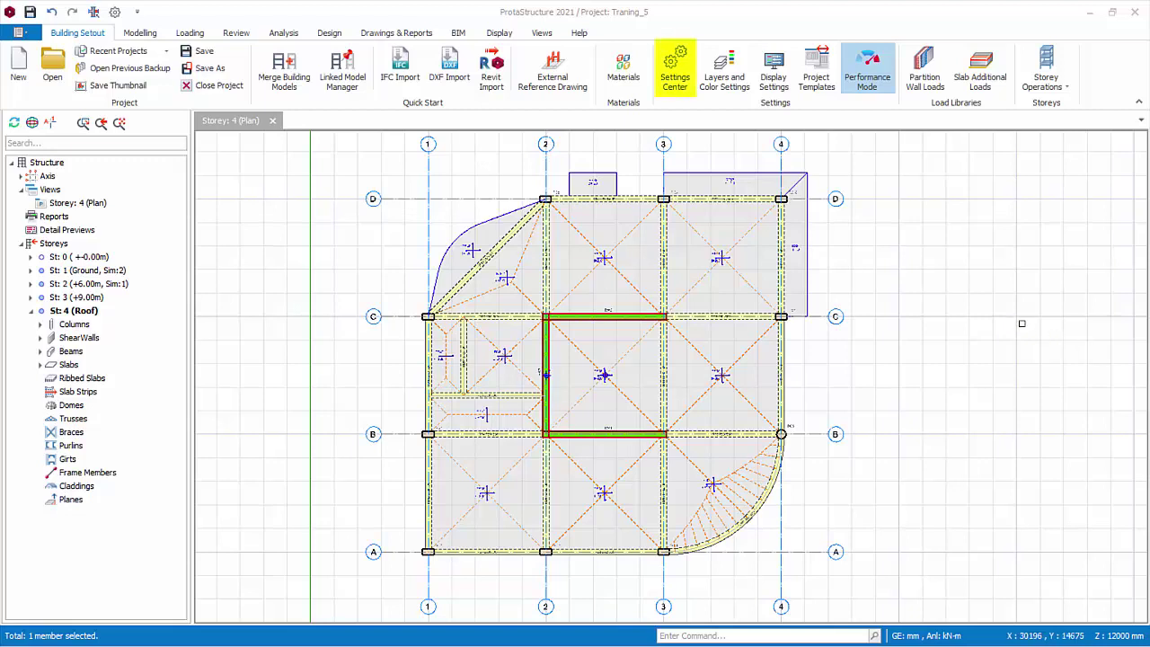
Review the slab design and slab rebar settings in the project settings, including the available slab steel pattern options.
{"action": "left_click", "coordinate": [676, 79]}
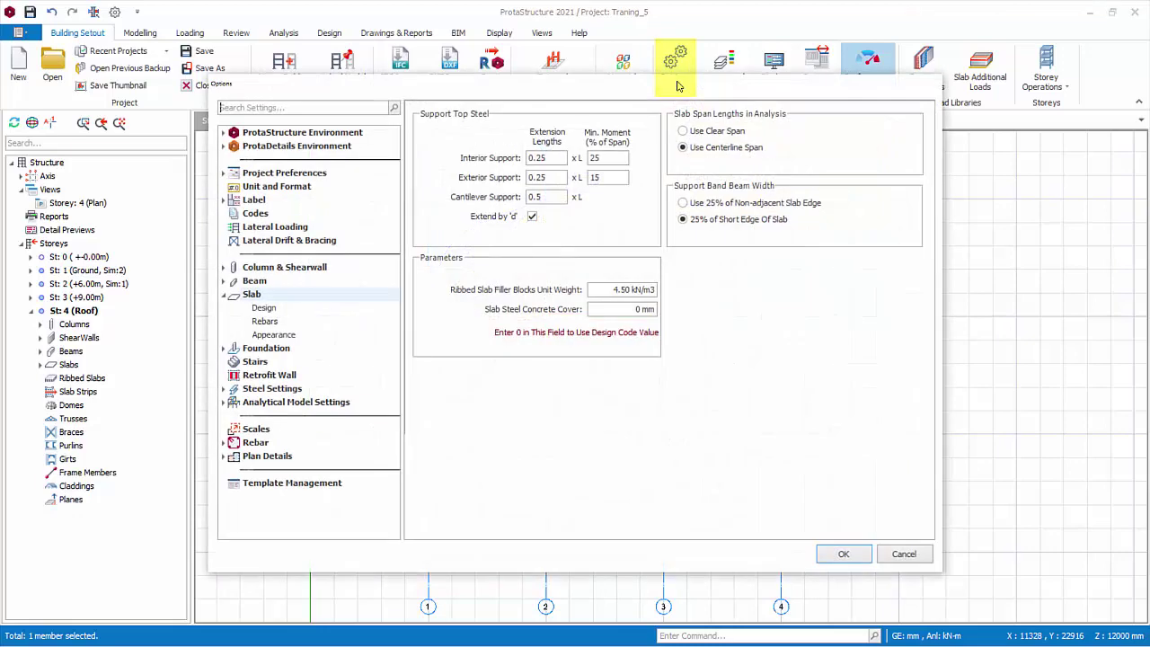
{"action": "left_click", "coordinate": [304, 300]}
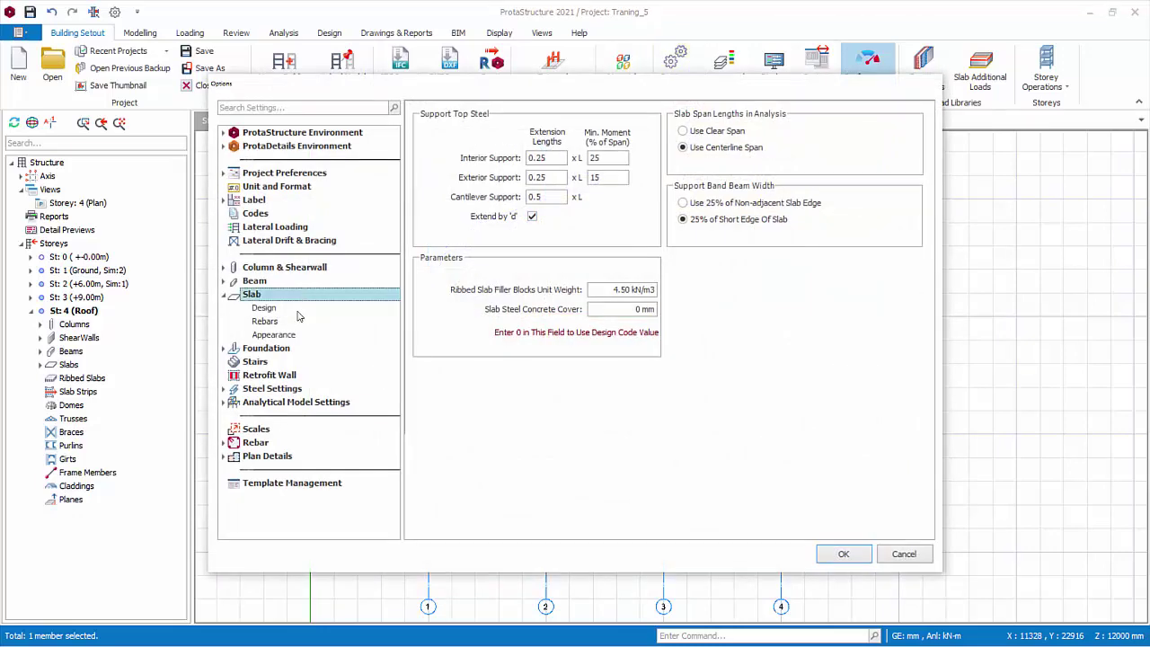
{"action": "left_click", "coordinate": [301, 310]}
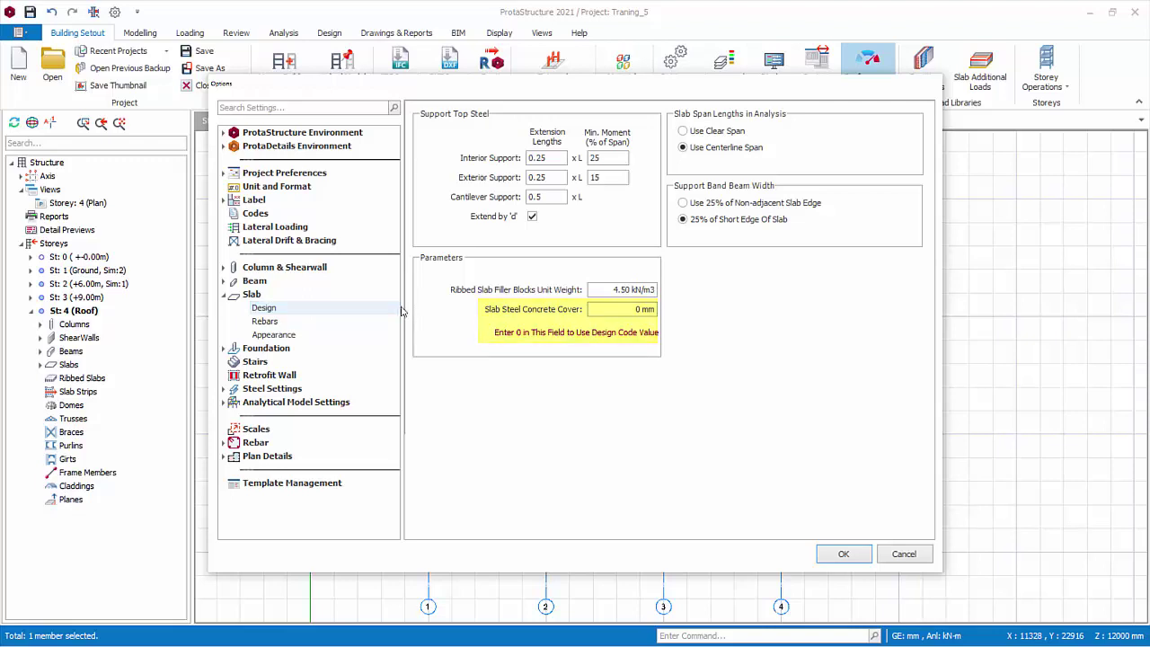
{"action": "left_click", "coordinate": [304, 327]}
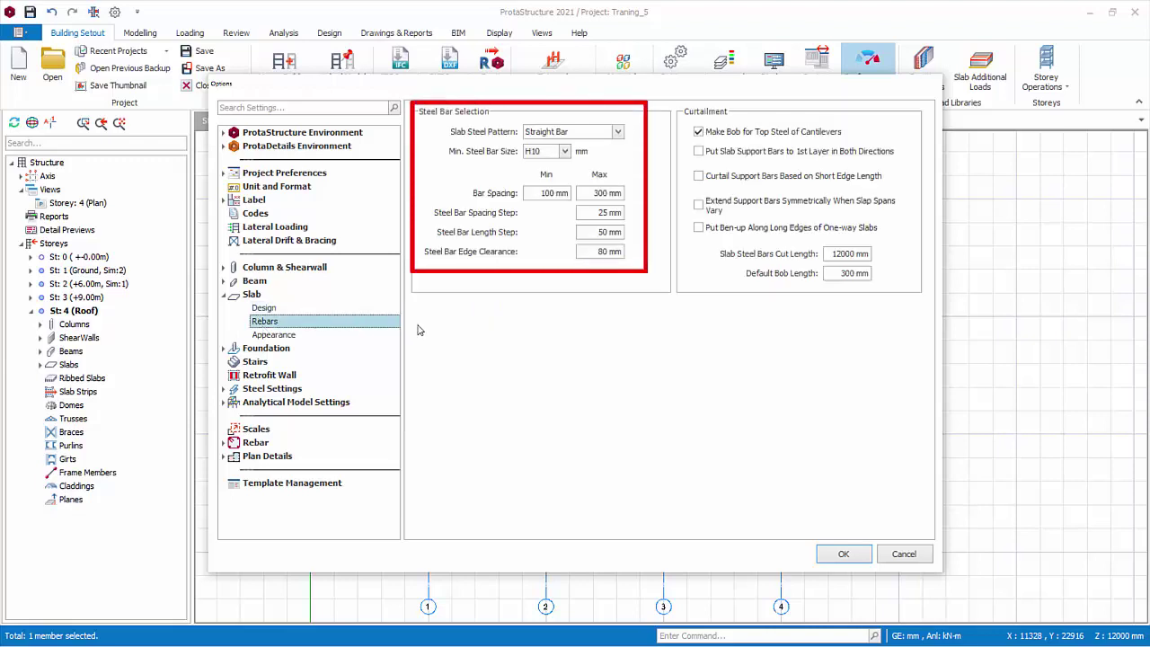
{"action": "left_click", "coordinate": [617, 132]}
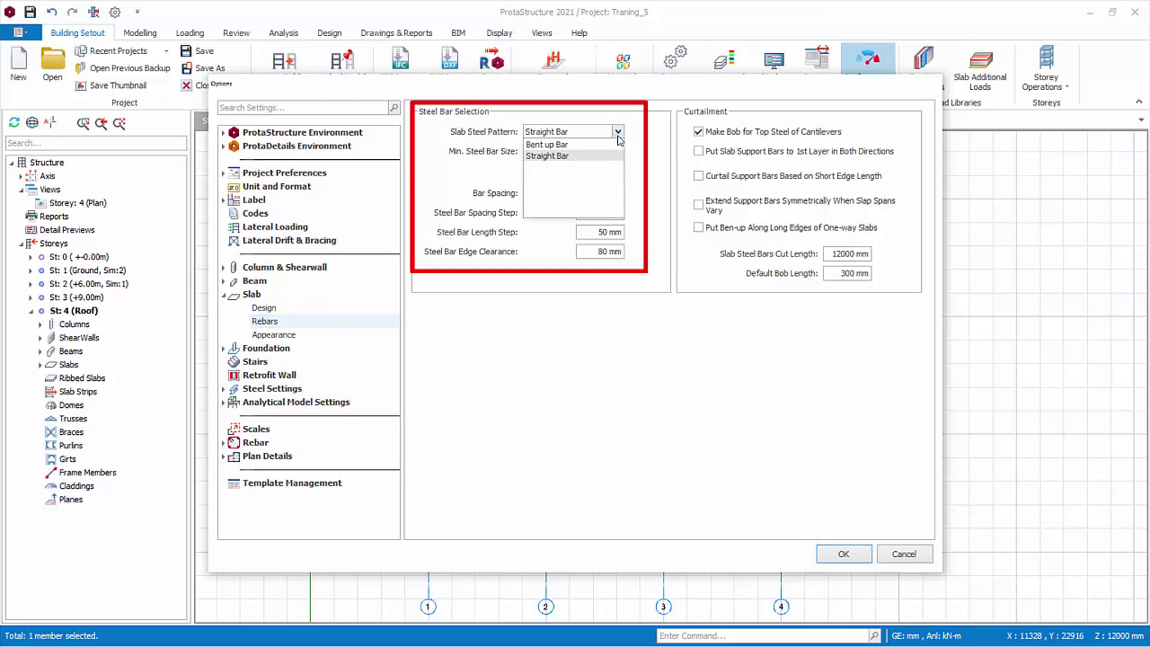
{"action": "left_click", "coordinate": [618, 134]}
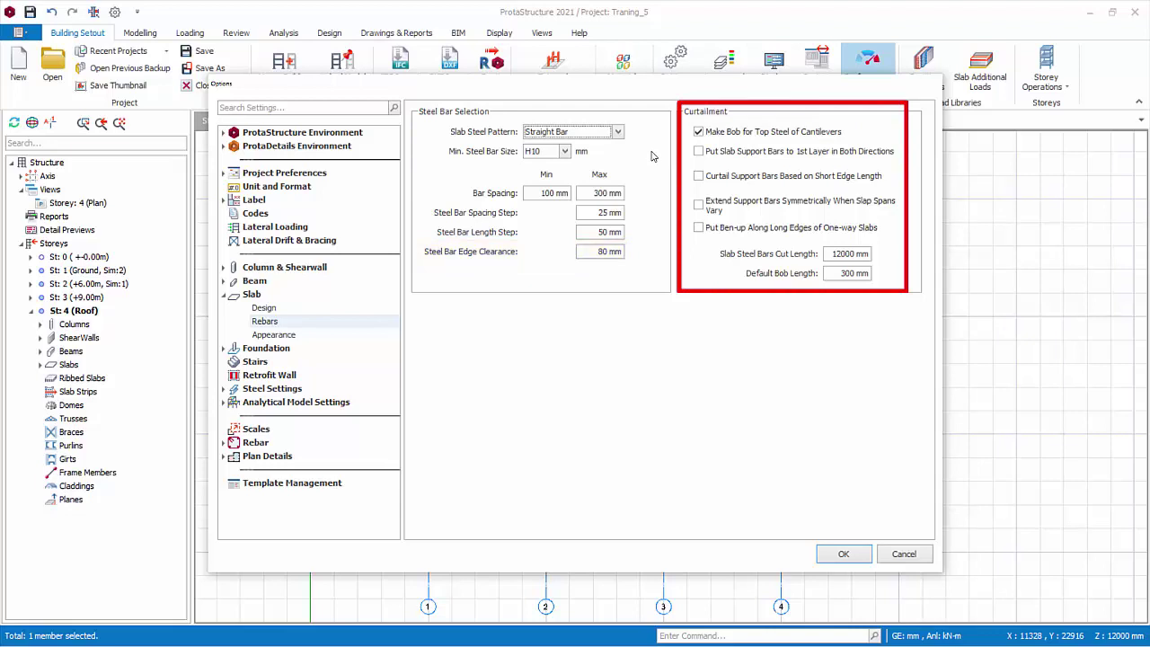
Set the slab hole display type to X in the slab appearance settings and apply the settings.
{"action": "left_click", "coordinate": [272, 336]}
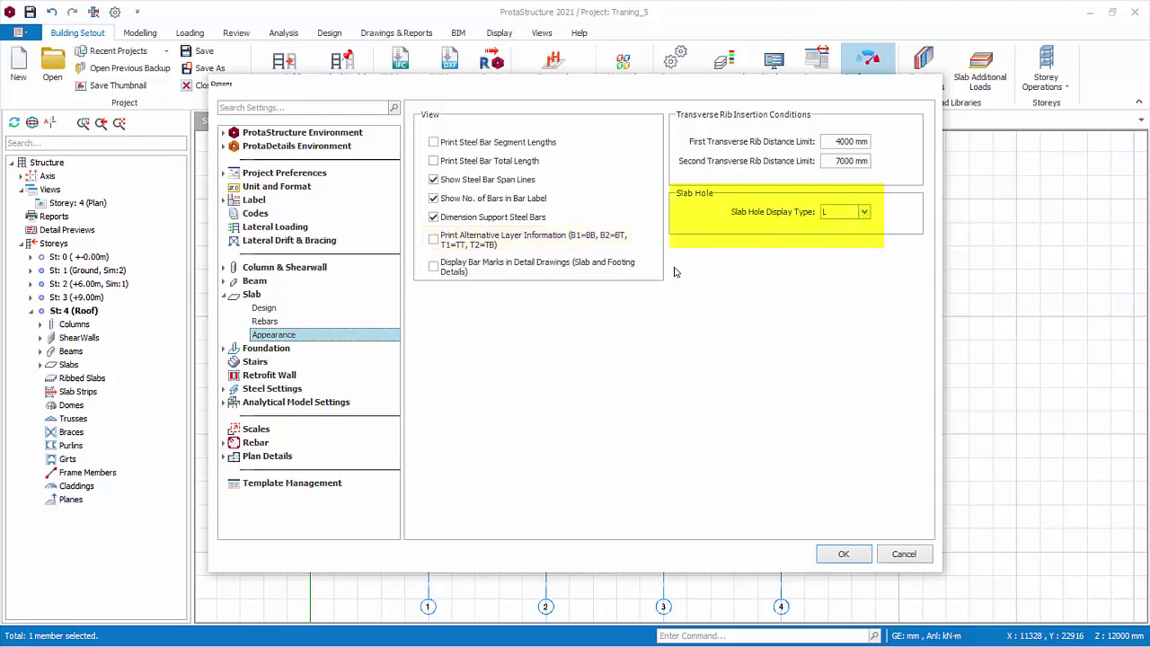
{"action": "left_click", "coordinate": [865, 212]}
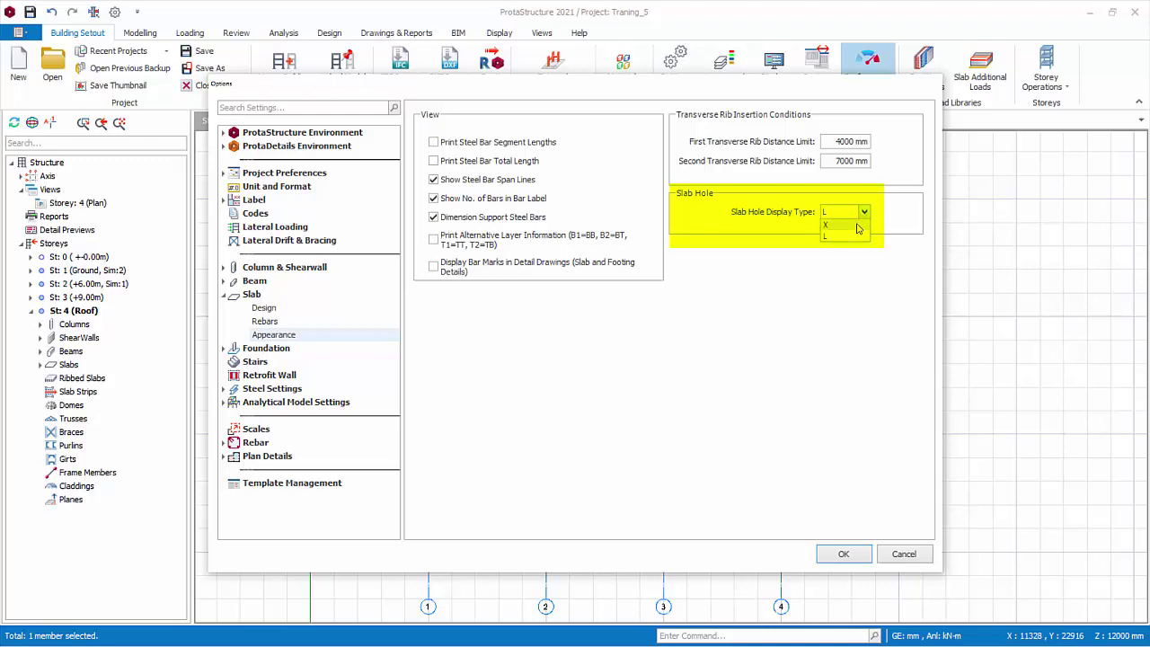
{"action": "left_click", "coordinate": [856, 226]}
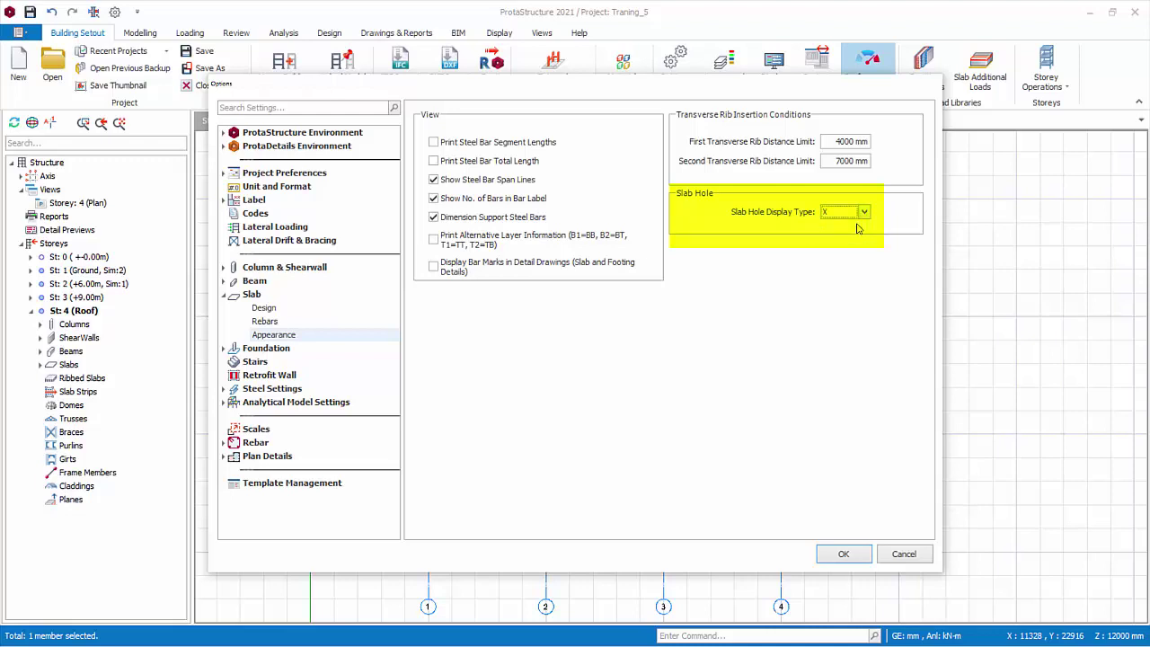
{"action": "left_click", "coordinate": [840, 554]}
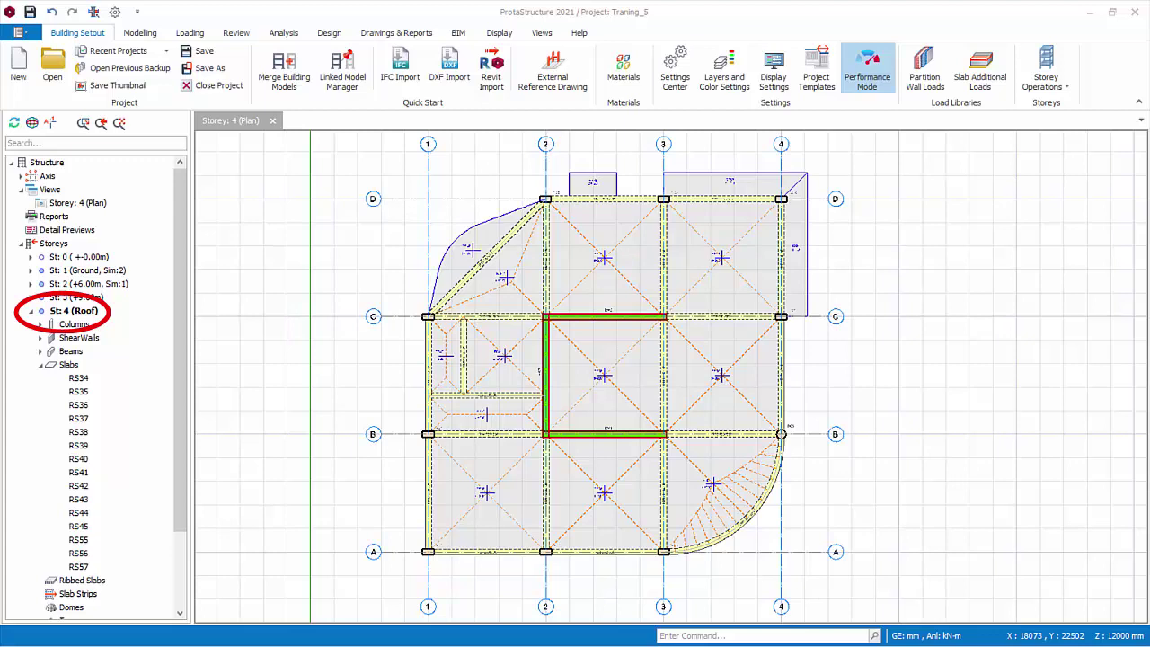
Change the slab between axes 3–4 and B–C to type 3 in its properties and apply the update.
{"action": "left_click", "coordinate": [722, 376]}
{"action": "right_click", "coordinate": [721, 376]}
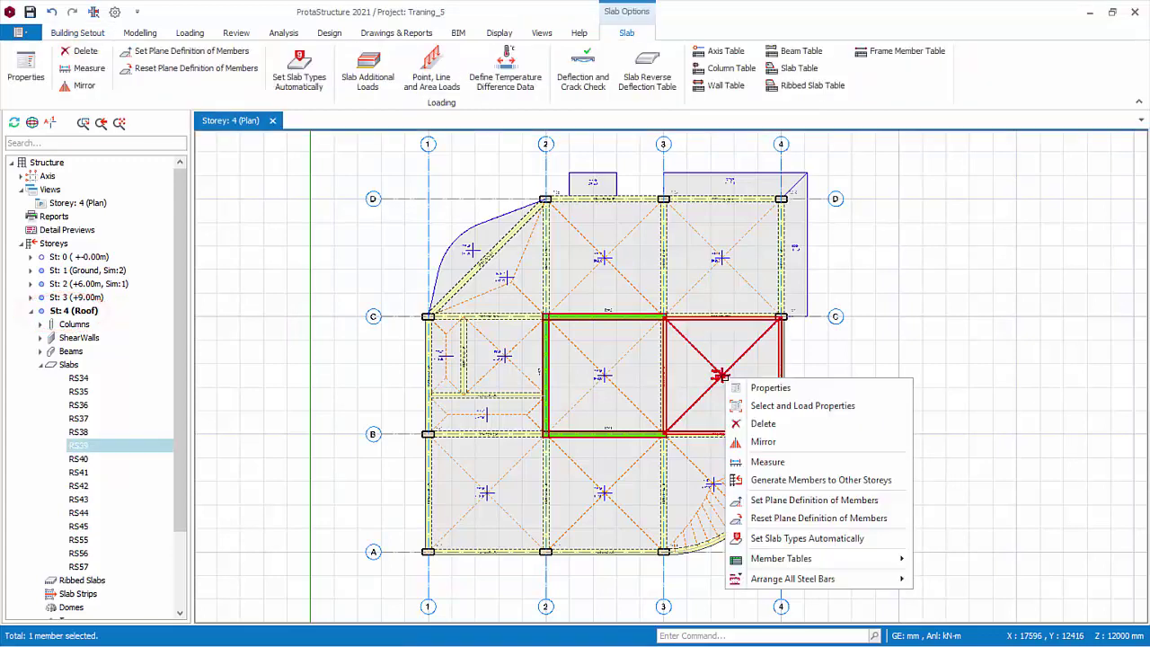
{"action": "left_click", "coordinate": [751, 392]}
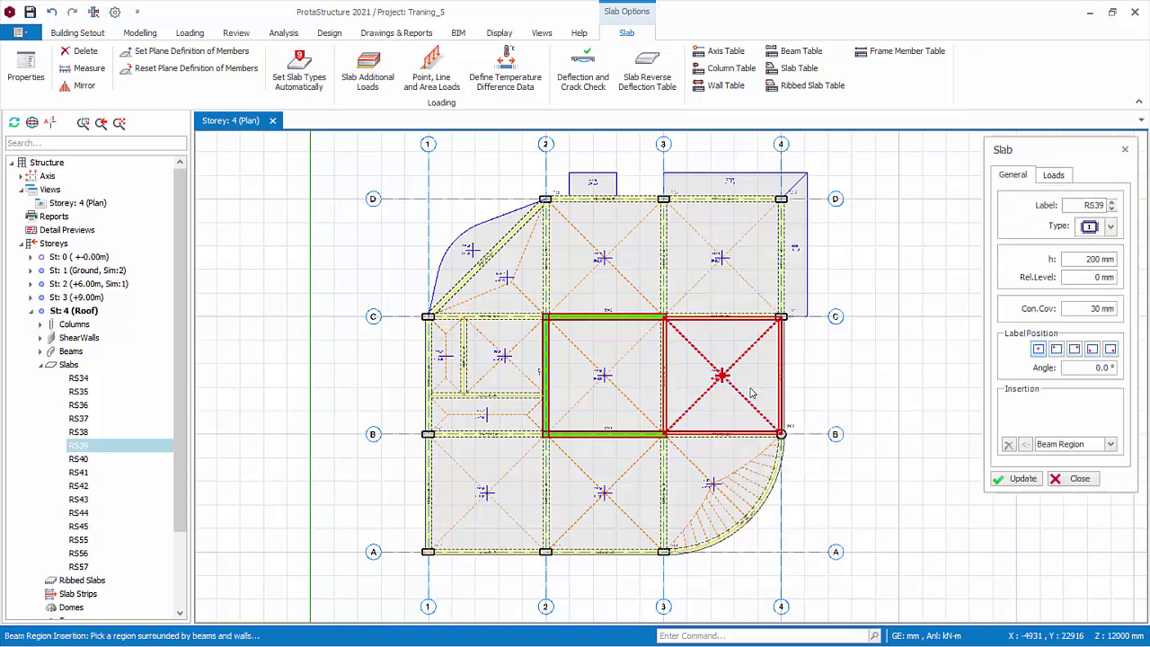
{"action": "left_click_drag", "start_coordinate": [1005, 155], "coordinate": [895, 161]}
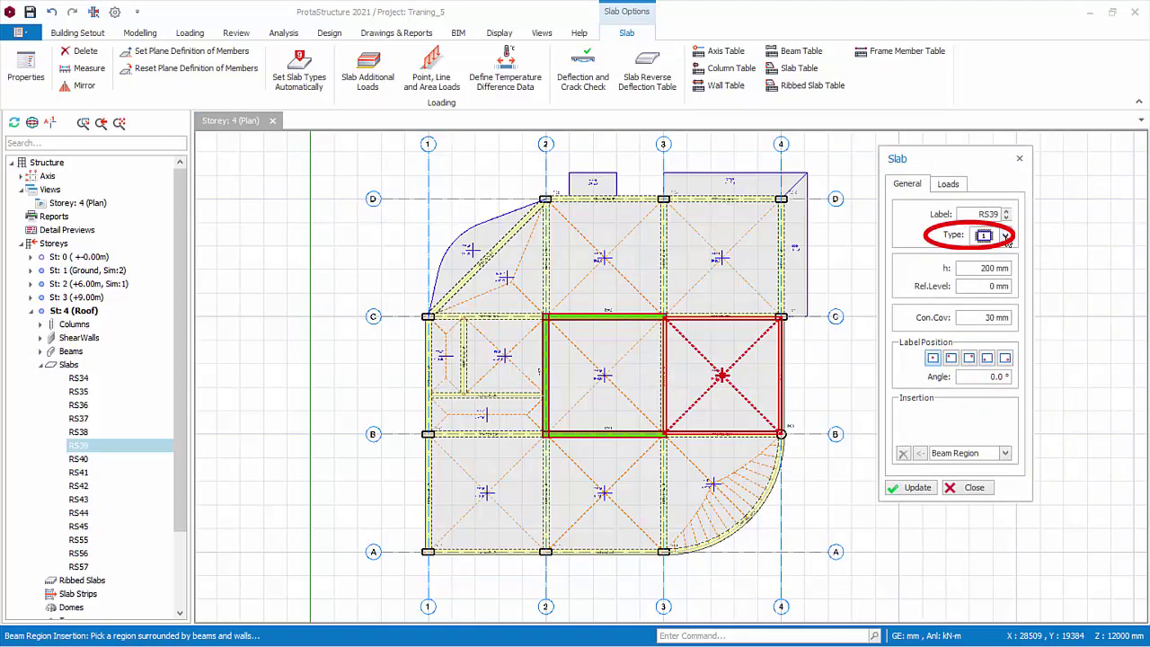
{"action": "left_click", "coordinate": [1005, 235]}
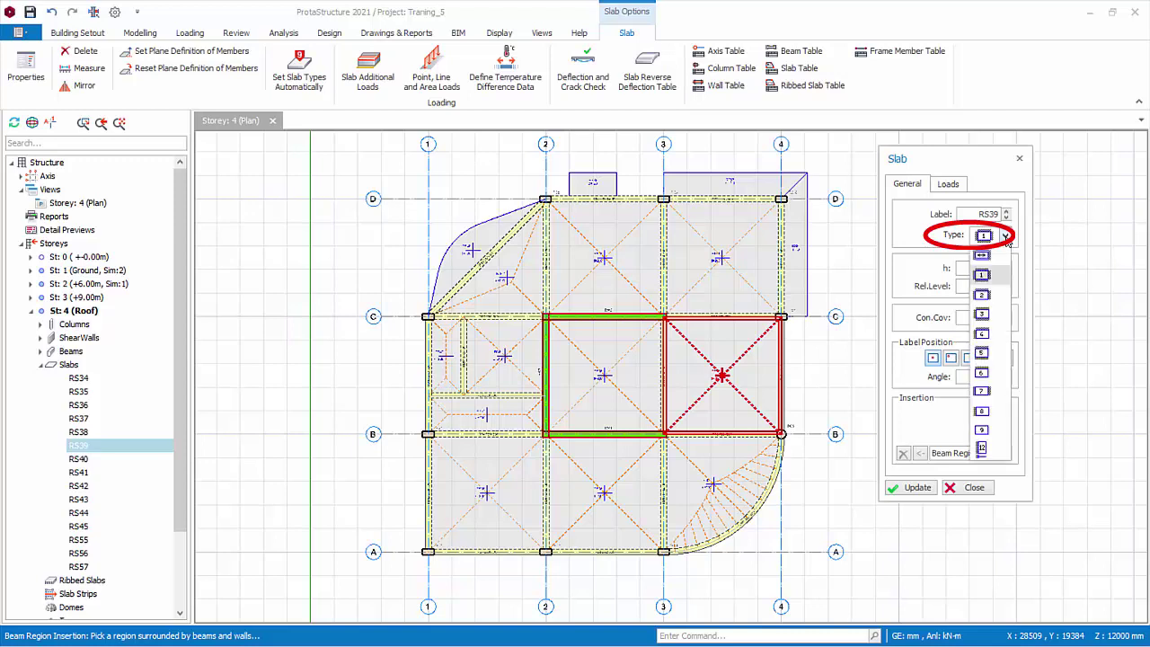
{"action": "left_click", "coordinate": [995, 315]}
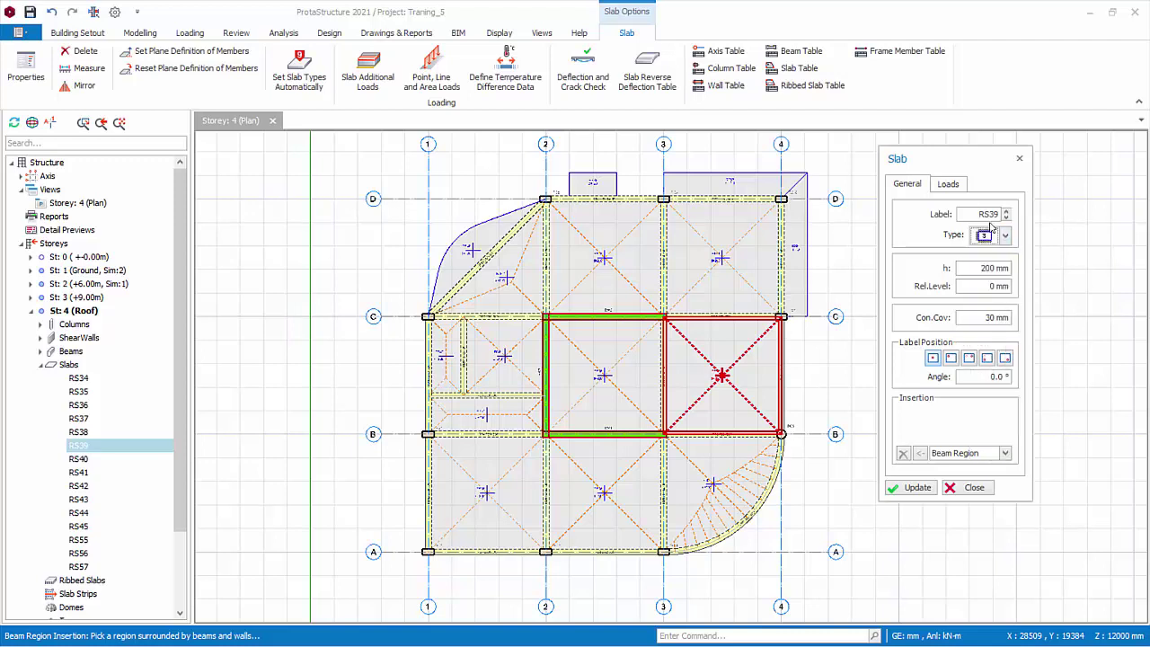
{"action": "left_click", "coordinate": [915, 490]}
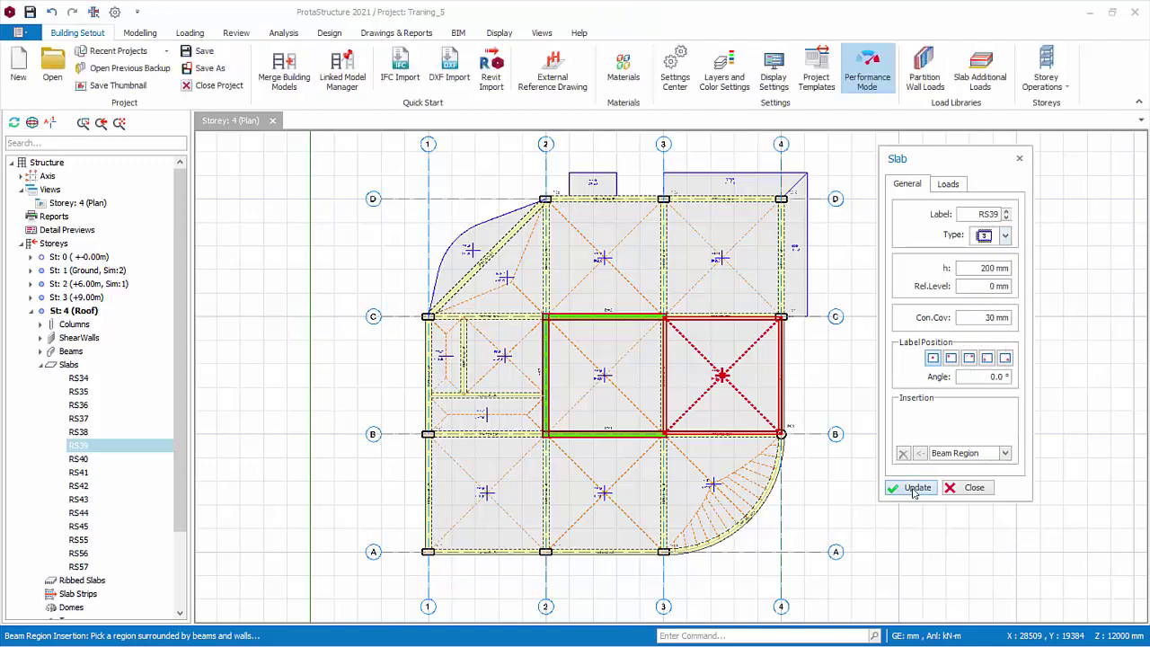
{"action": "left_click", "coordinate": [972, 489]}
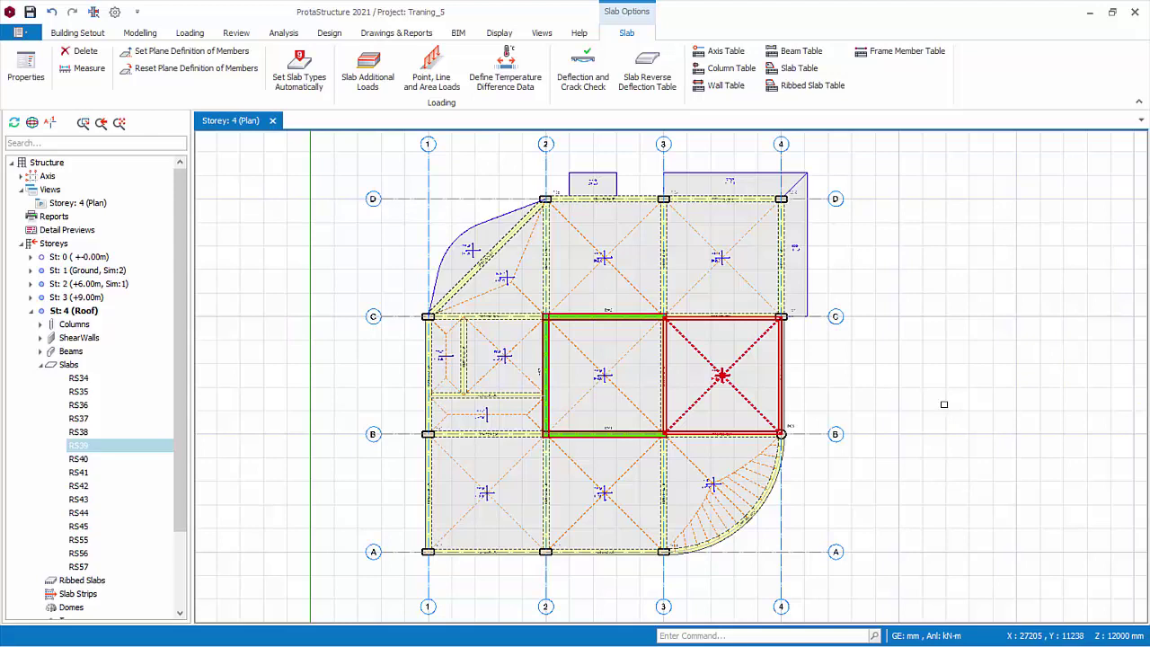
Set slab types automatically for all slabs in the storey, using a 70% minimum edge coverage length ratio for continuity.
{"action": "left_click", "coordinate": [56, 364]}
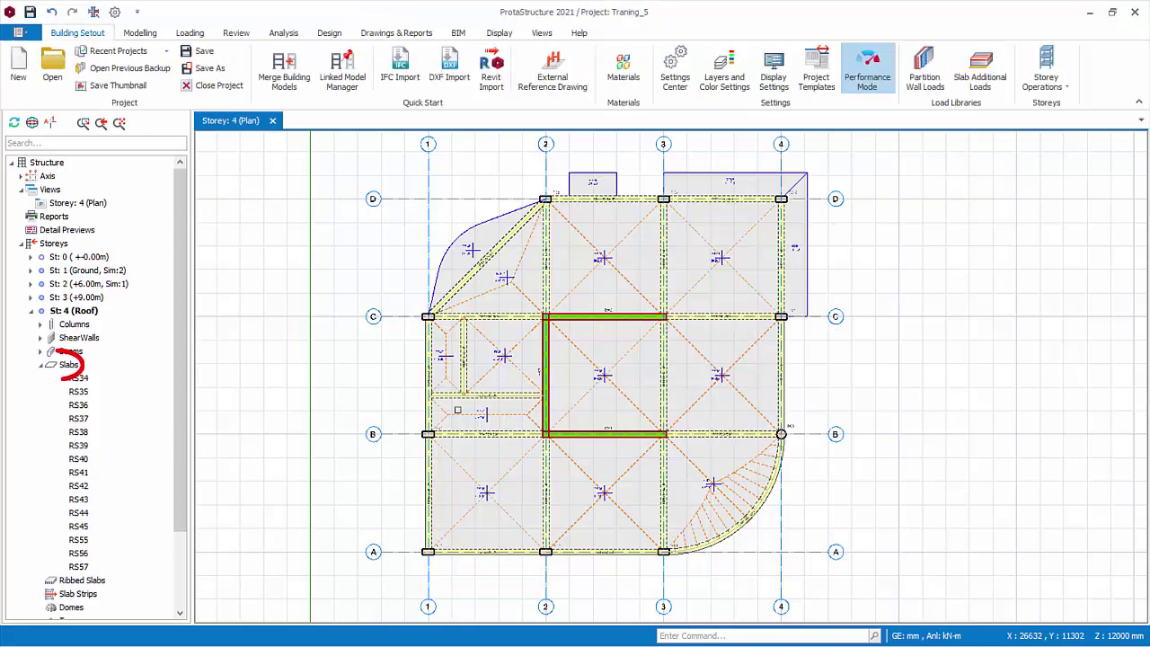
{"action": "right_click", "coordinate": [67, 364]}
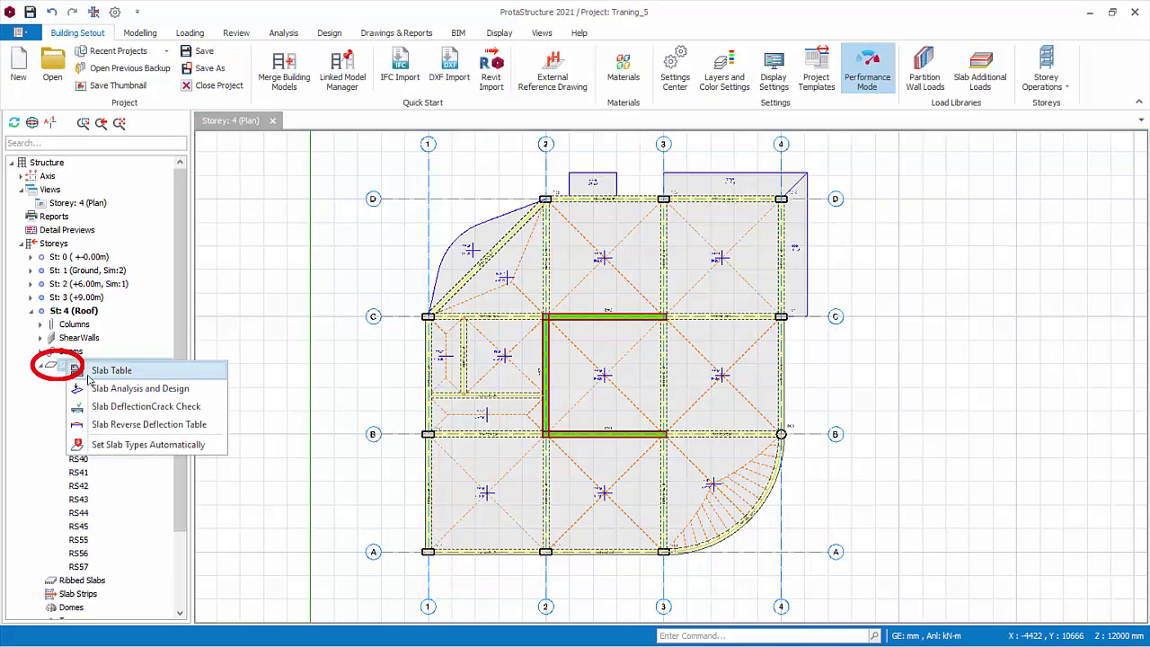
{"action": "left_click", "coordinate": [97, 446]}
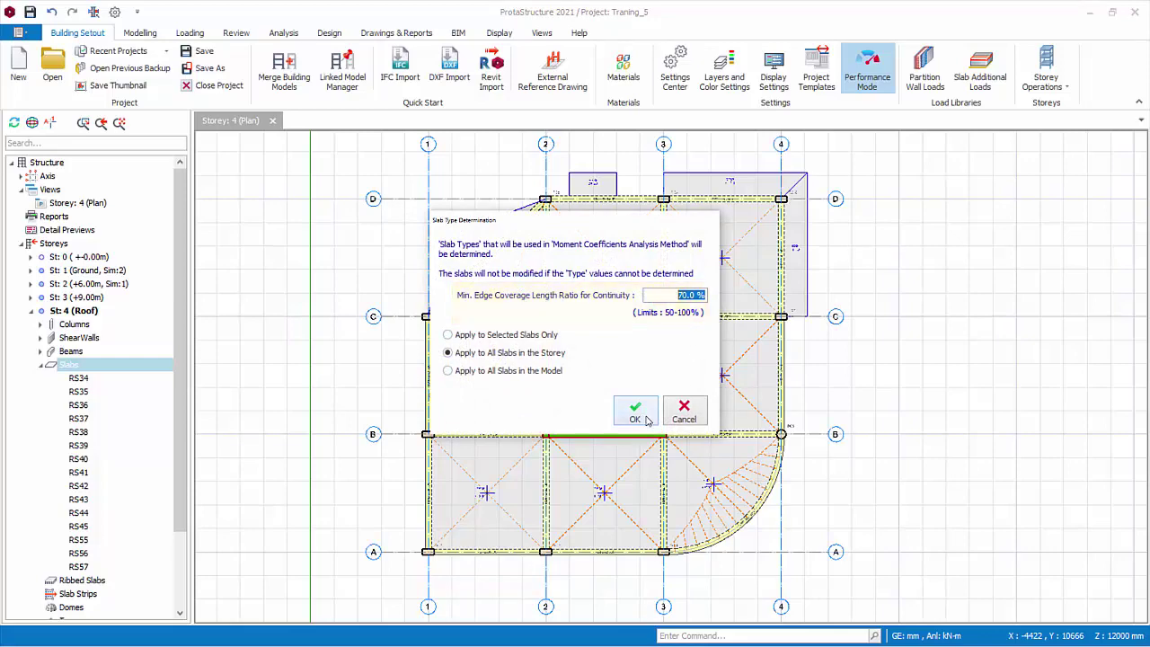
{"action": "left_click", "coordinate": [645, 419]}
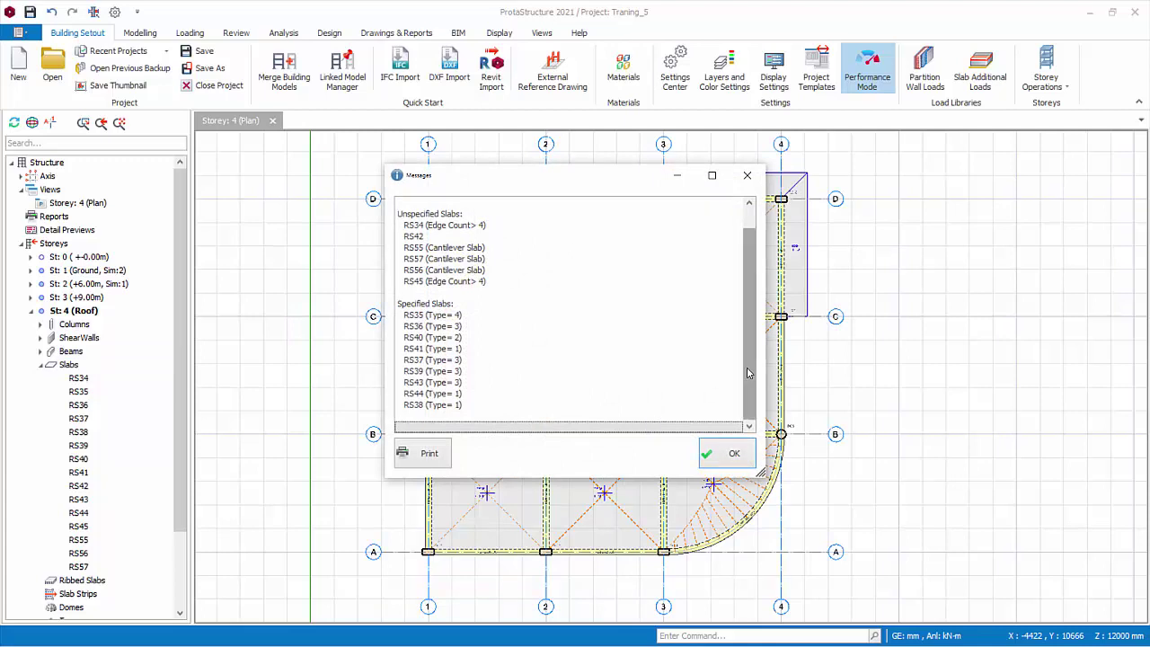
Examine the unspecified slabs listed in the slab type report, then dismiss the report.
{"action": "left_click", "coordinate": [482, 226]}
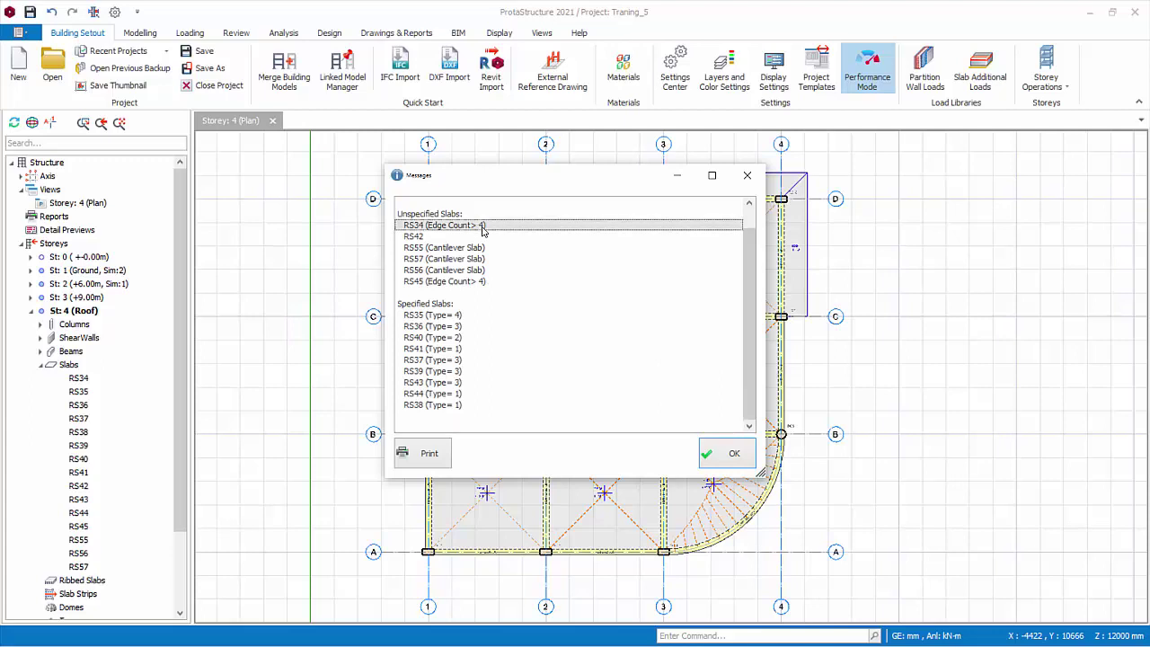
{"action": "left_click", "coordinate": [488, 238]}
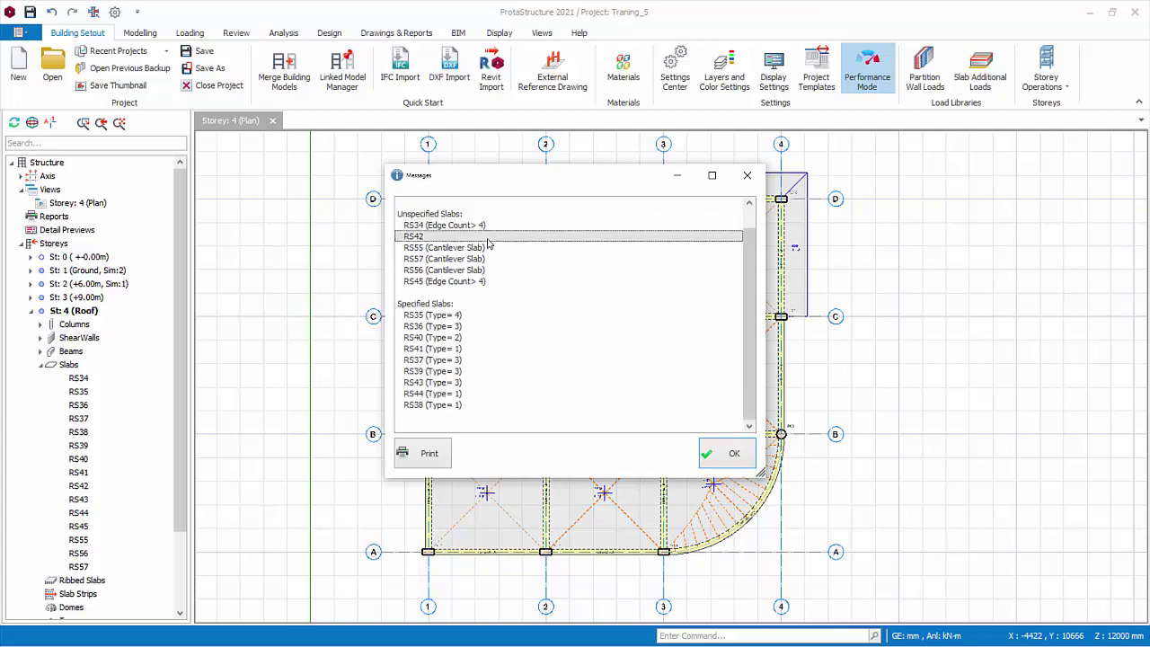
{"action": "left_click", "coordinate": [627, 250]}
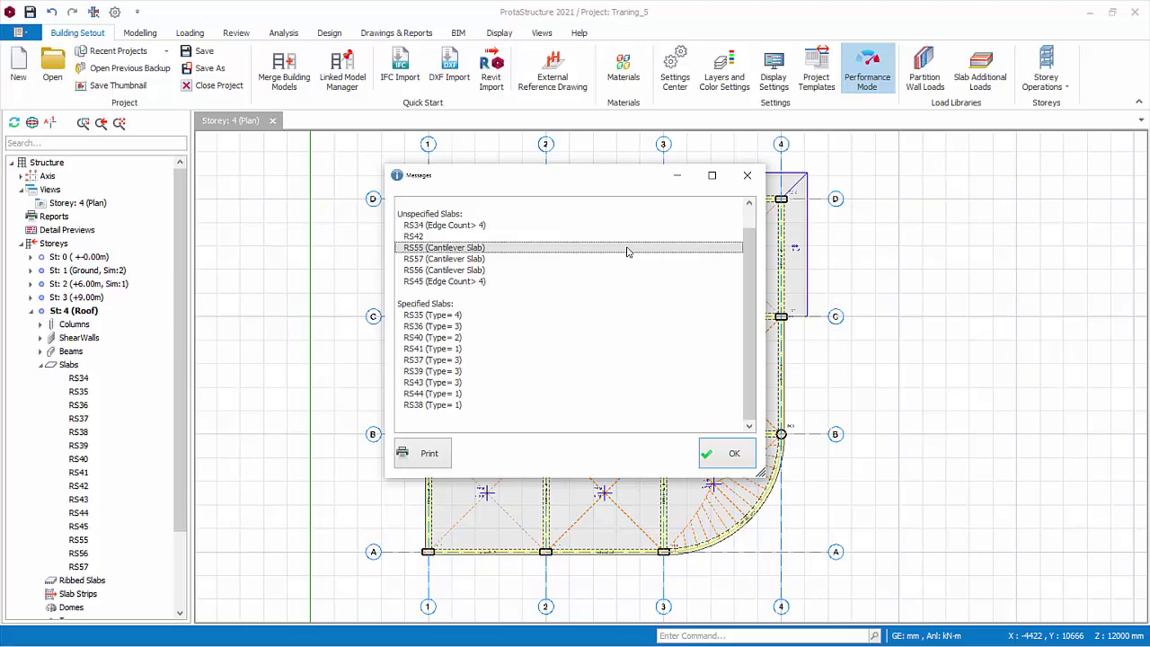
{"action": "left_click", "coordinate": [732, 454]}
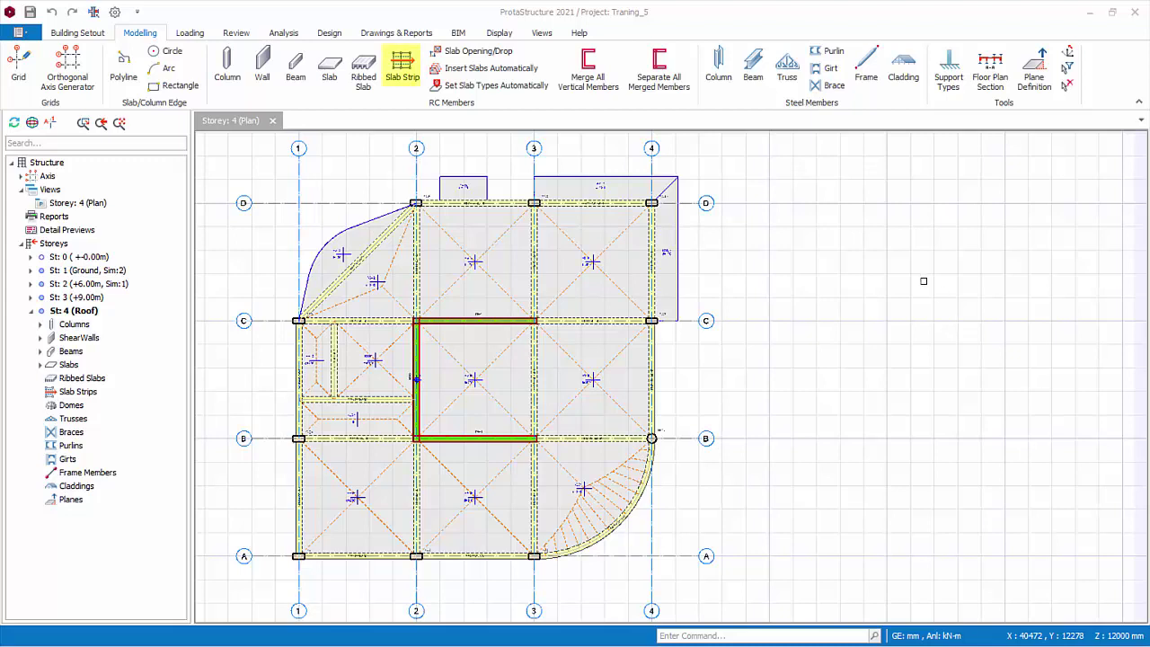
Insert analytical slab strip X1 in the X direction between axes A and B, running from outside axis 1 to beyond axis 4.
{"action": "left_click", "coordinate": [407, 78]}
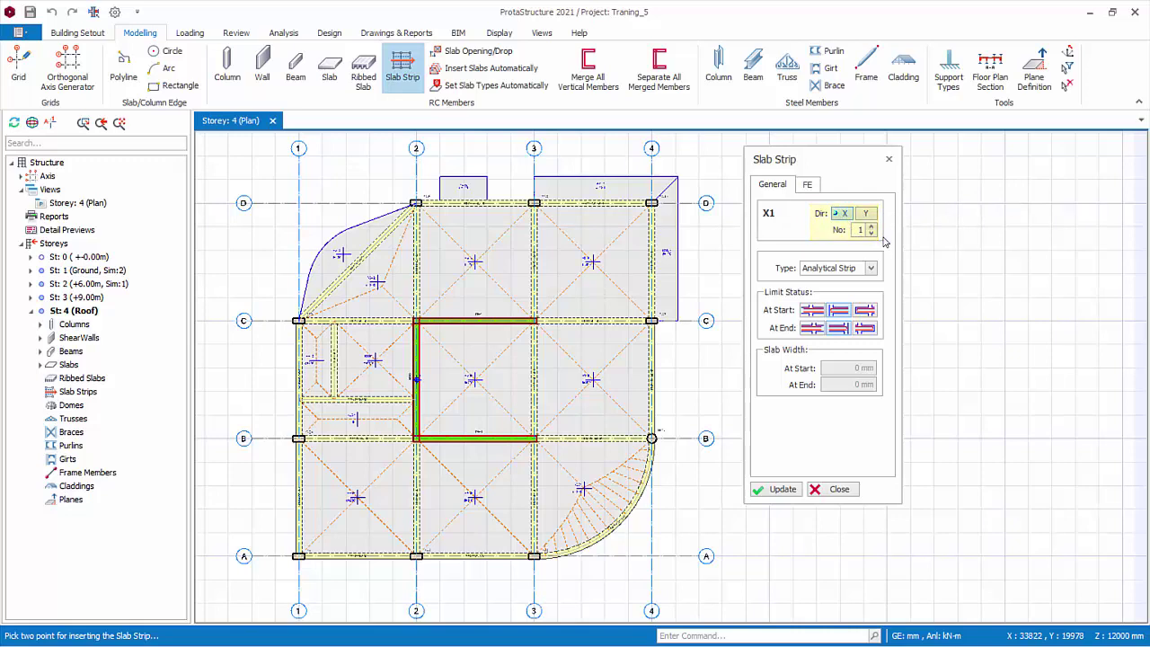
{"action": "left_click", "coordinate": [874, 269]}
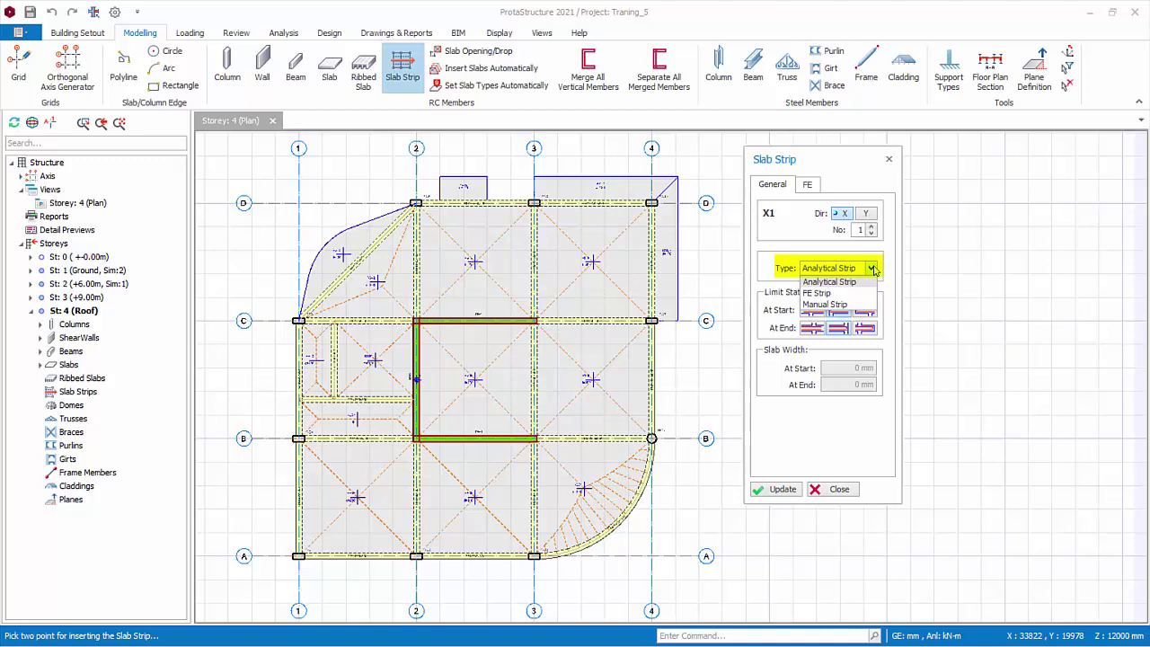
{"action": "left_click", "coordinate": [872, 269]}
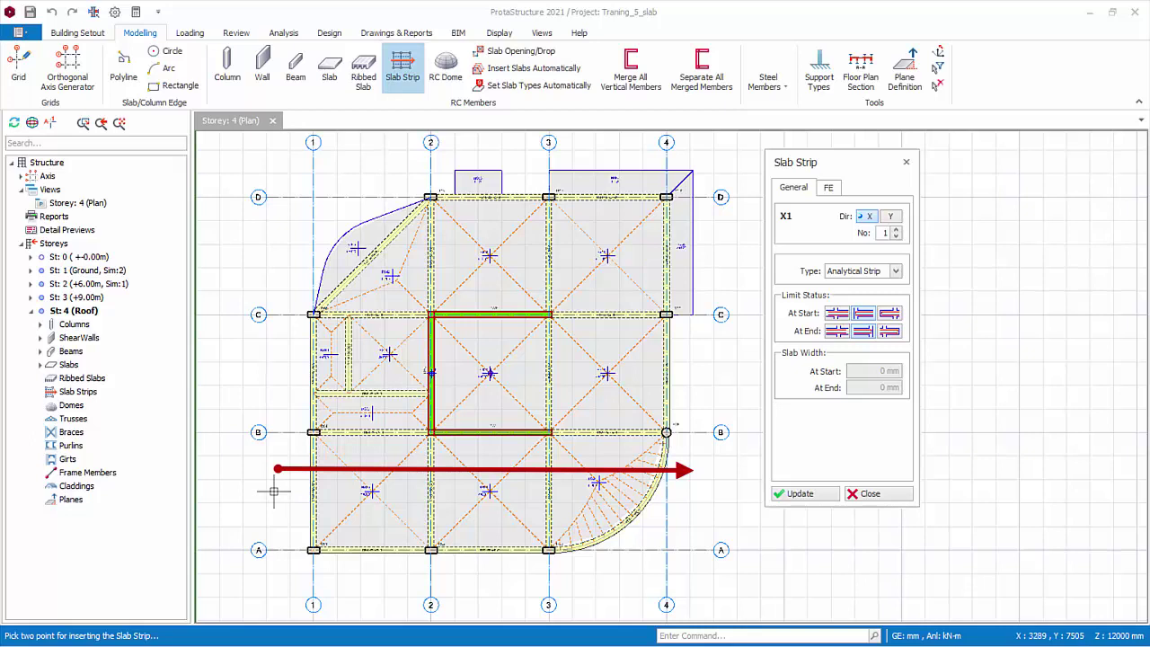
{"action": "left_click", "coordinate": [274, 490]}
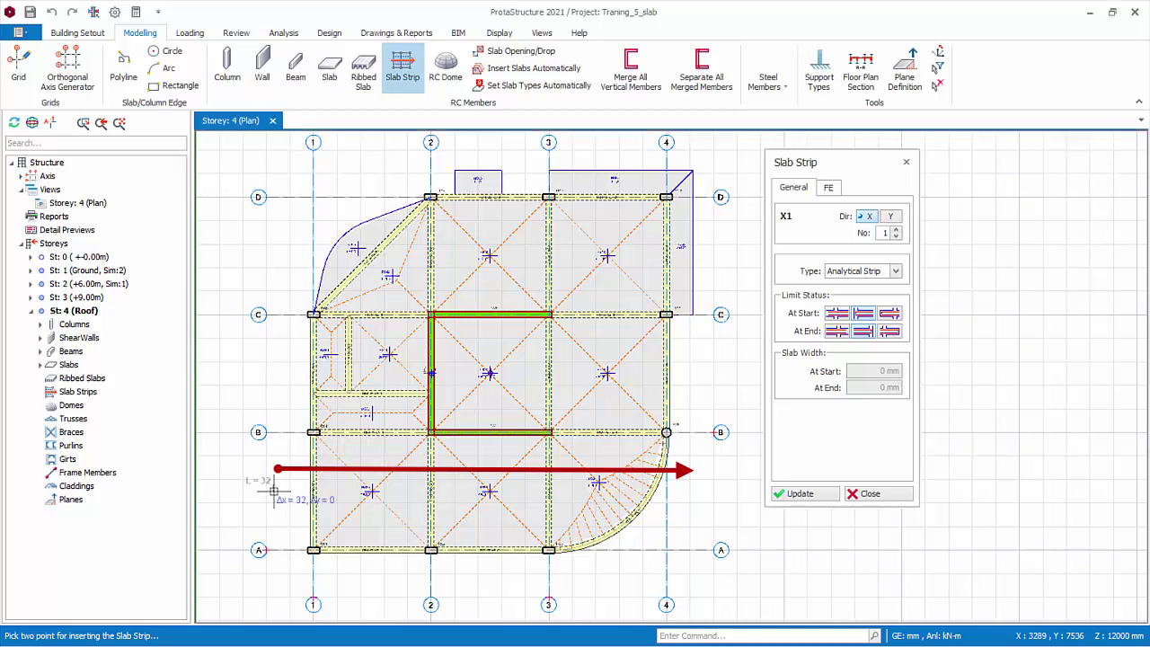
{"action": "left_click", "coordinate": [692, 490]}
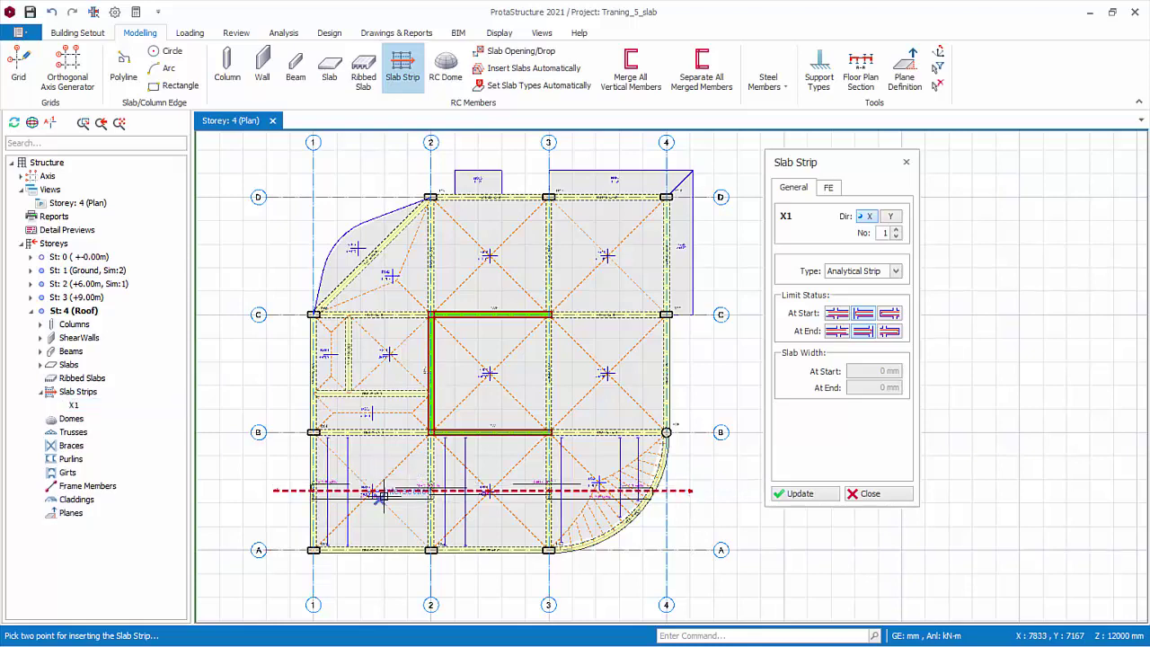
Insert a second X-direction analytical slab strip between axes B and C, extending from outside axis 1 to beyond axis 4.
{"action": "scroll", "coordinate": [485, 552], "scroll_direction": "up", "scroll_amount": 3}
{"action": "scroll", "coordinate": [441, 454], "scroll_direction": "up", "scroll_amount": 1}
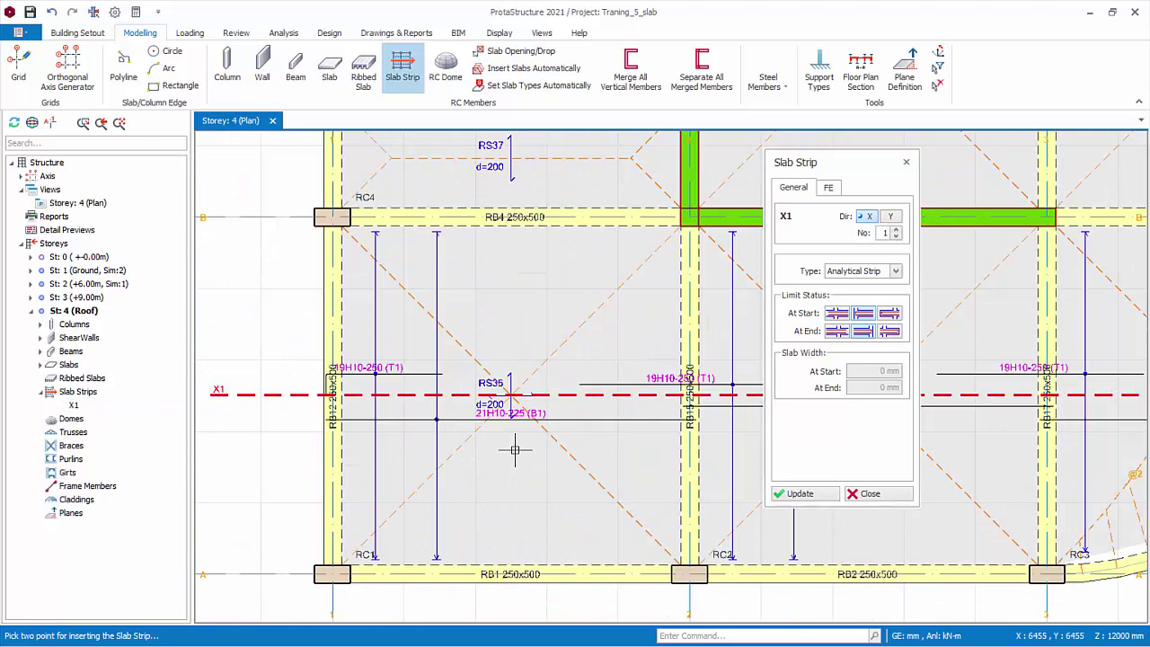
{"action": "scroll", "coordinate": [491, 439], "scroll_direction": "up", "scroll_amount": 2}
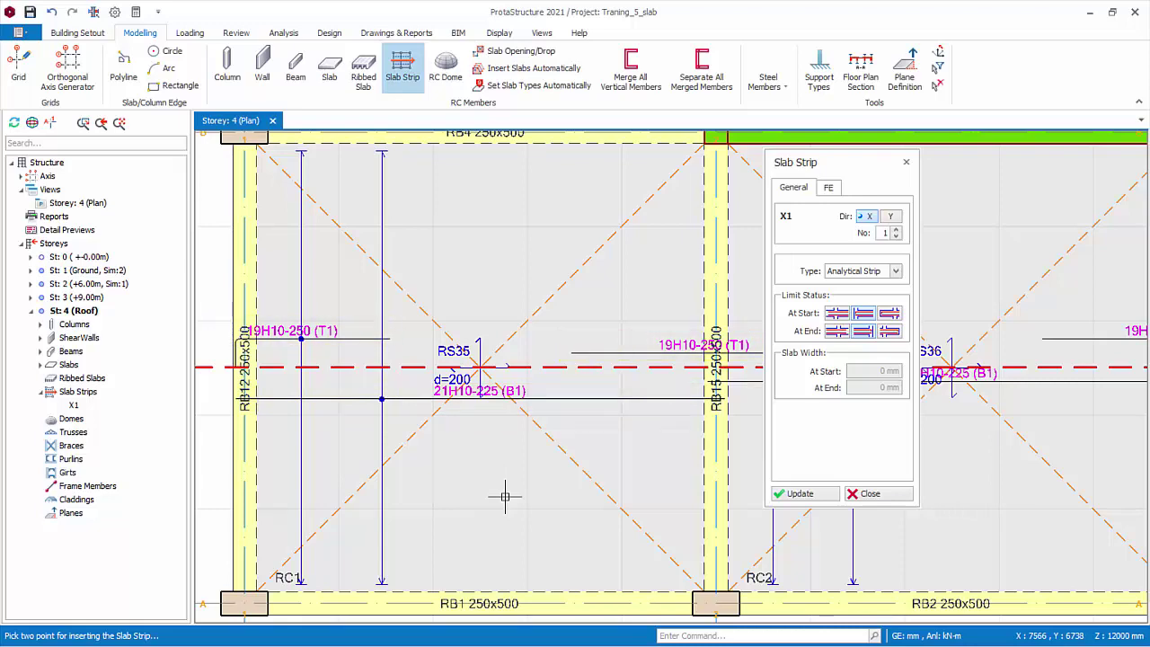
{"action": "scroll", "coordinate": [504, 496], "scroll_direction": "down", "scroll_amount": 5}
{"action": "middle_click_drag", "start_coordinate": [505, 496], "coordinate": [360, 497]}
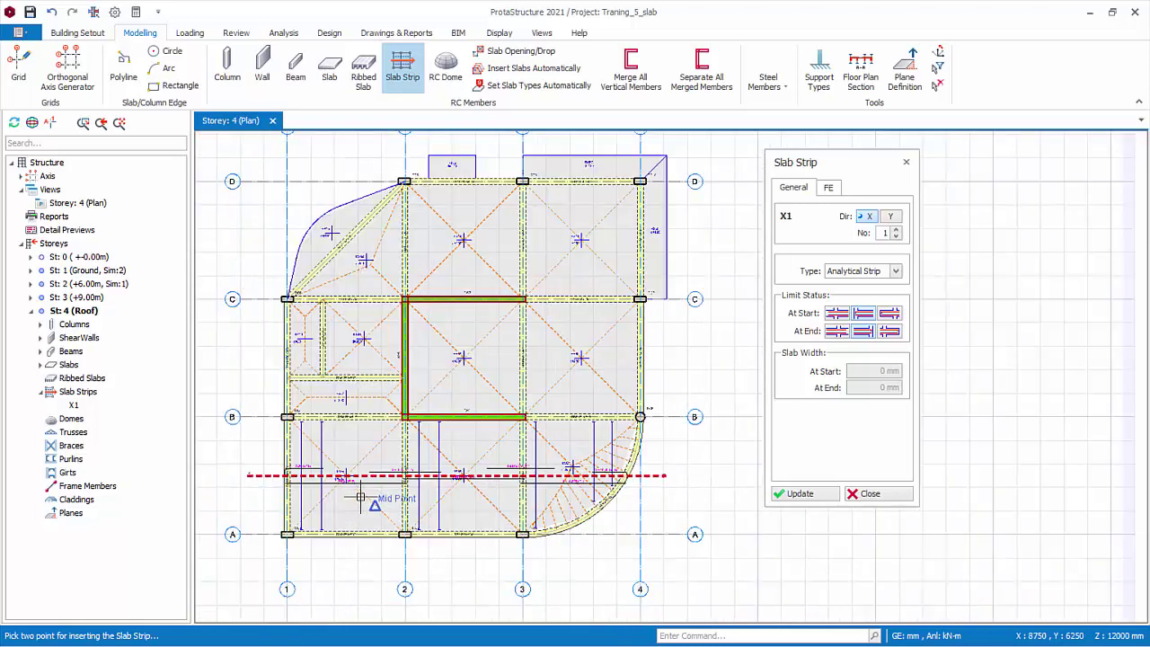
{"action": "left_click", "coordinate": [238, 353]}
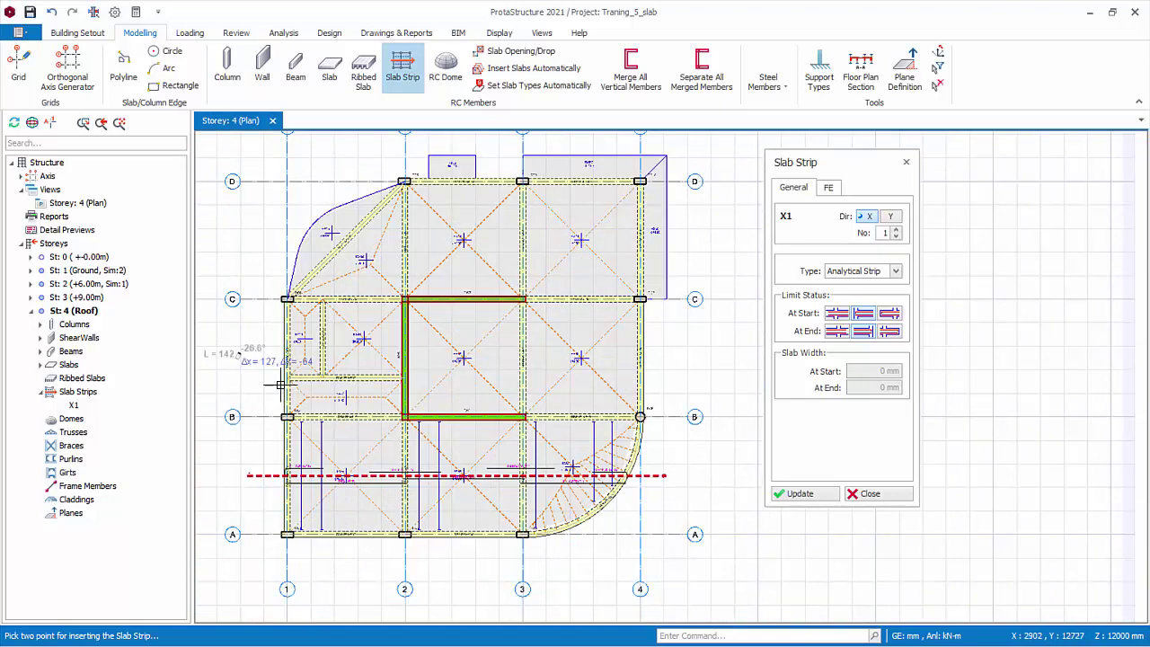
{"action": "left_click", "coordinate": [688, 351]}
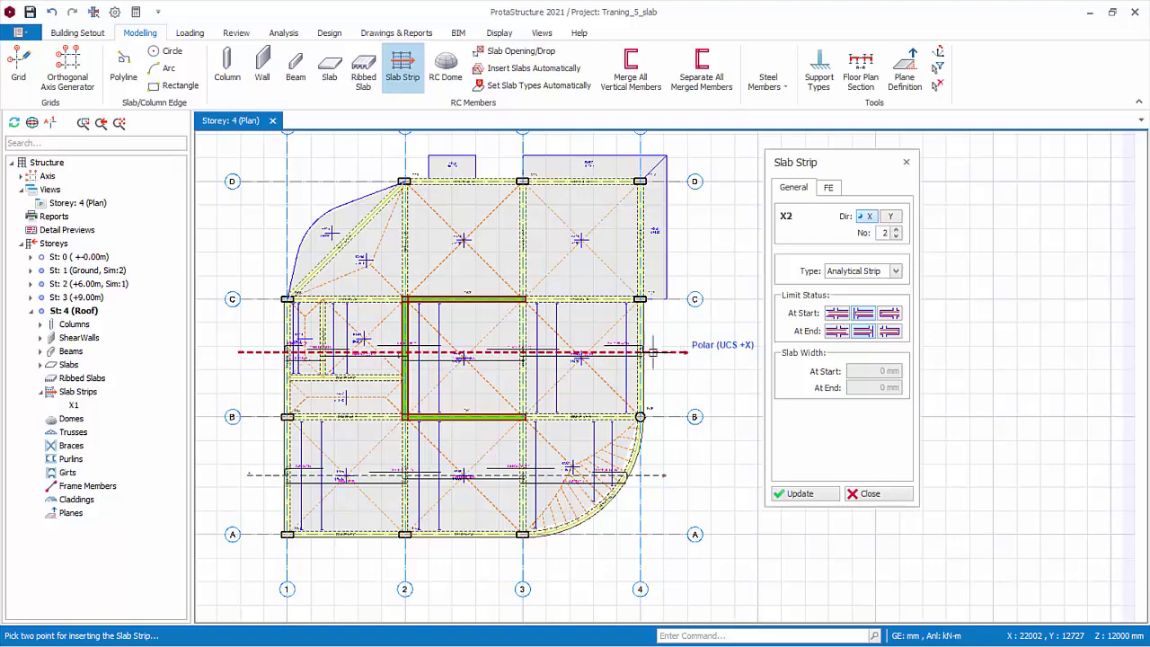
Insert X-direction strip X3 through slab RS37, from outside axis 1 past axis 2, using the first end limit option and 5000 mm end slab width.
{"action": "scroll", "coordinate": [370, 418], "scroll_direction": "up", "scroll_amount": 1}
{"action": "scroll", "coordinate": [370, 418], "scroll_direction": "up", "scroll_amount": 3}
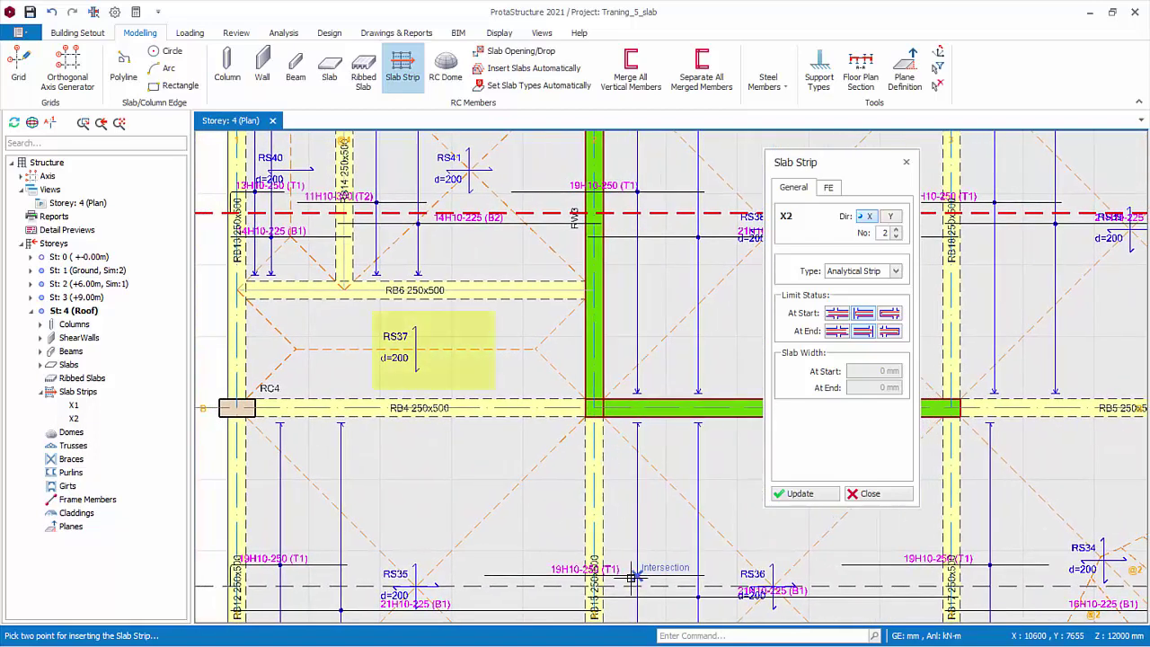
{"action": "middle_click_drag", "start_coordinate": [476, 506], "coordinate": [507, 510]}
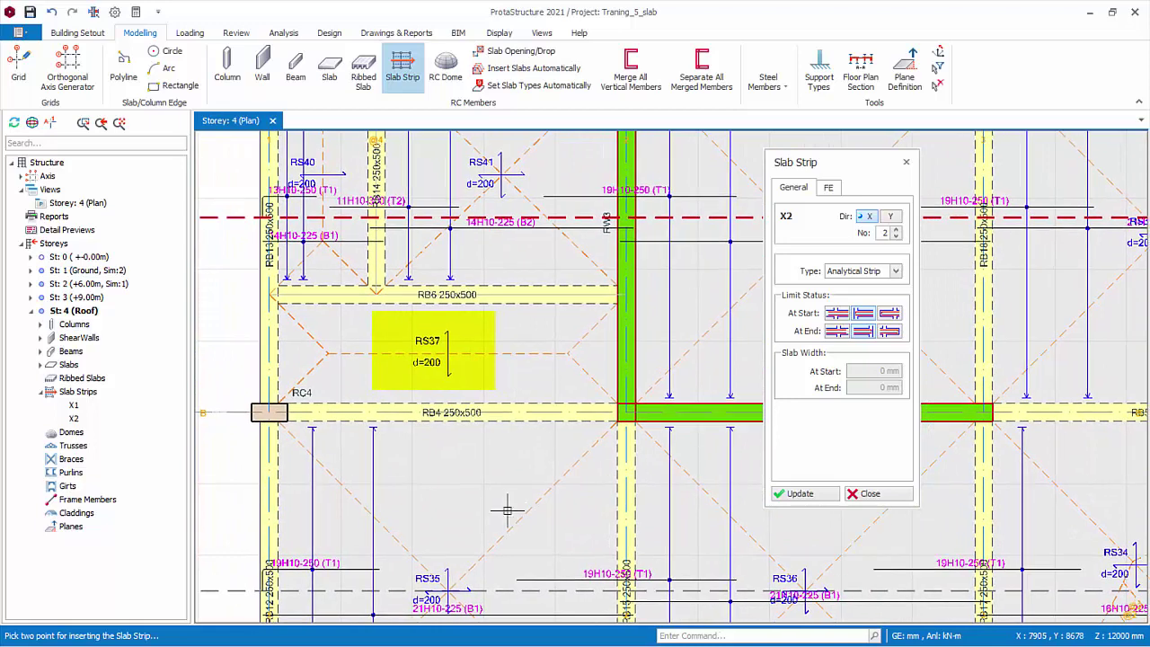
{"action": "left_click", "coordinate": [836, 330]}
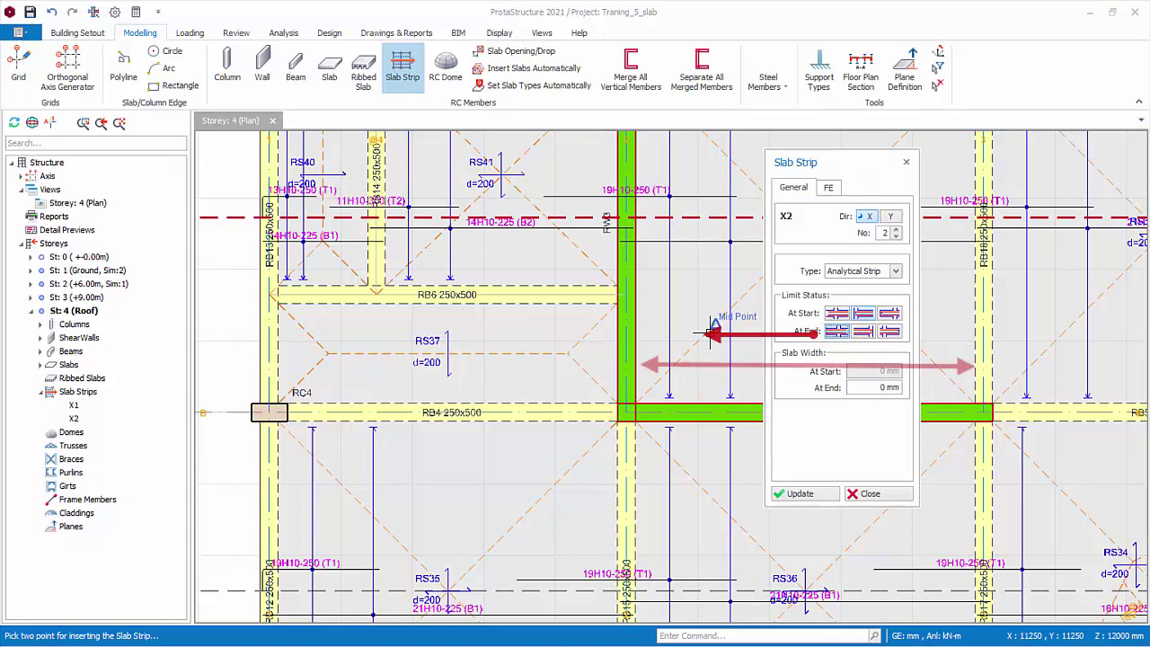
{"action": "left_click_drag", "start_coordinate": [860, 387], "coordinate": [926, 382]}
{"action": "type", "text": "5000"}
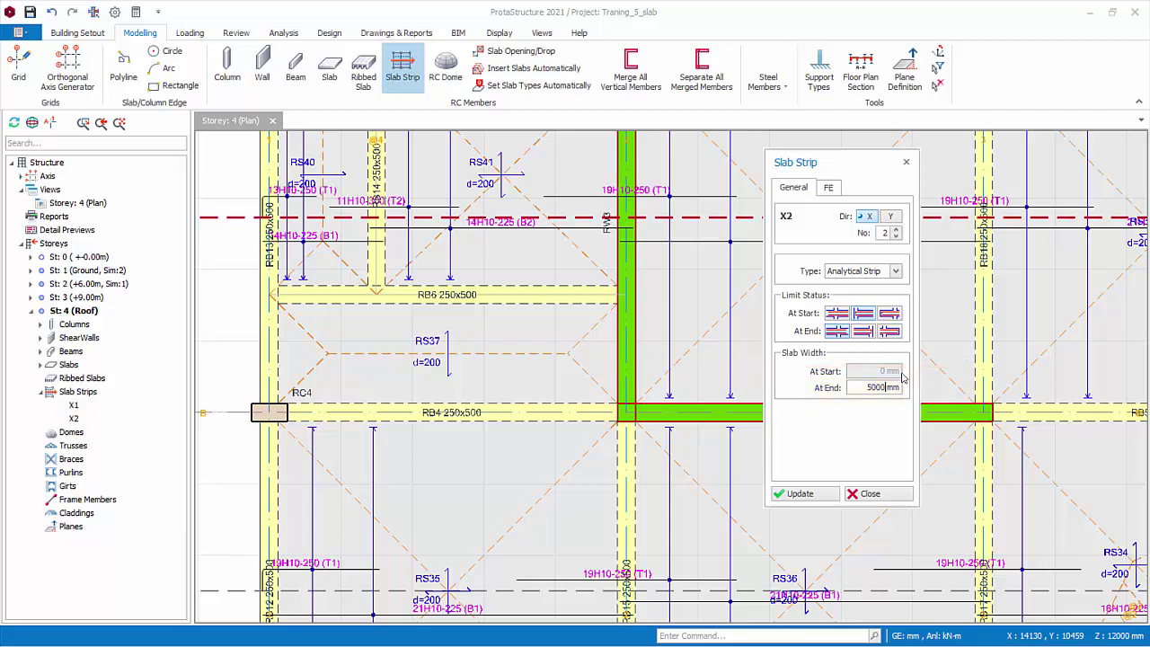
{"action": "left_click", "coordinate": [225, 346]}
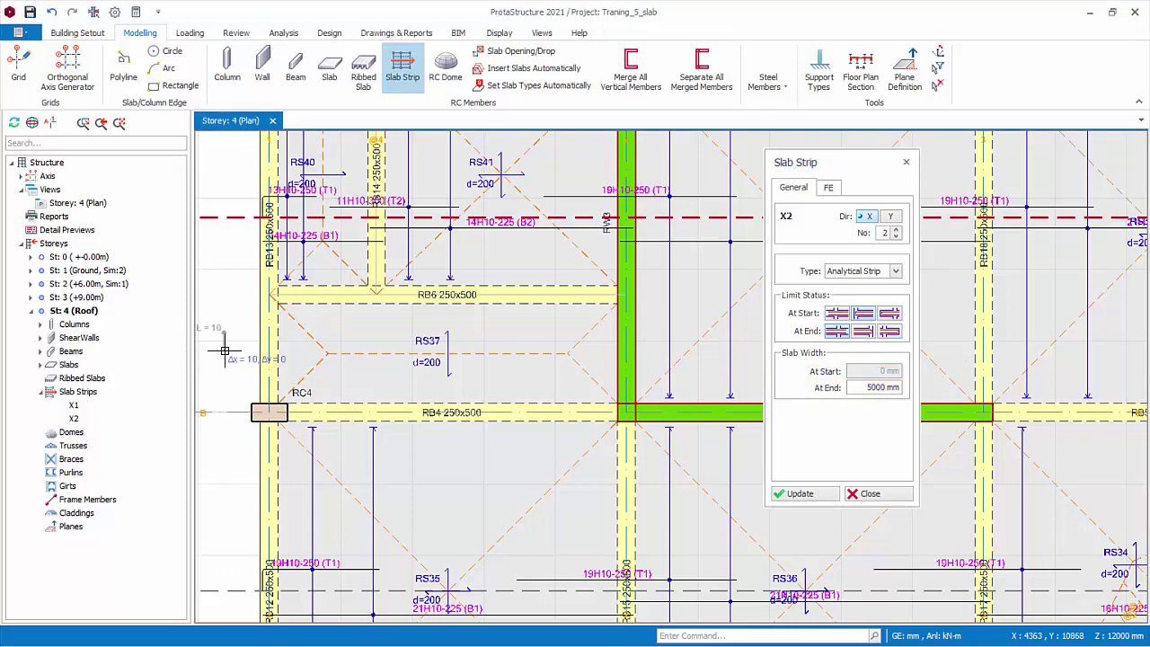
{"action": "left_click", "coordinate": [680, 343]}
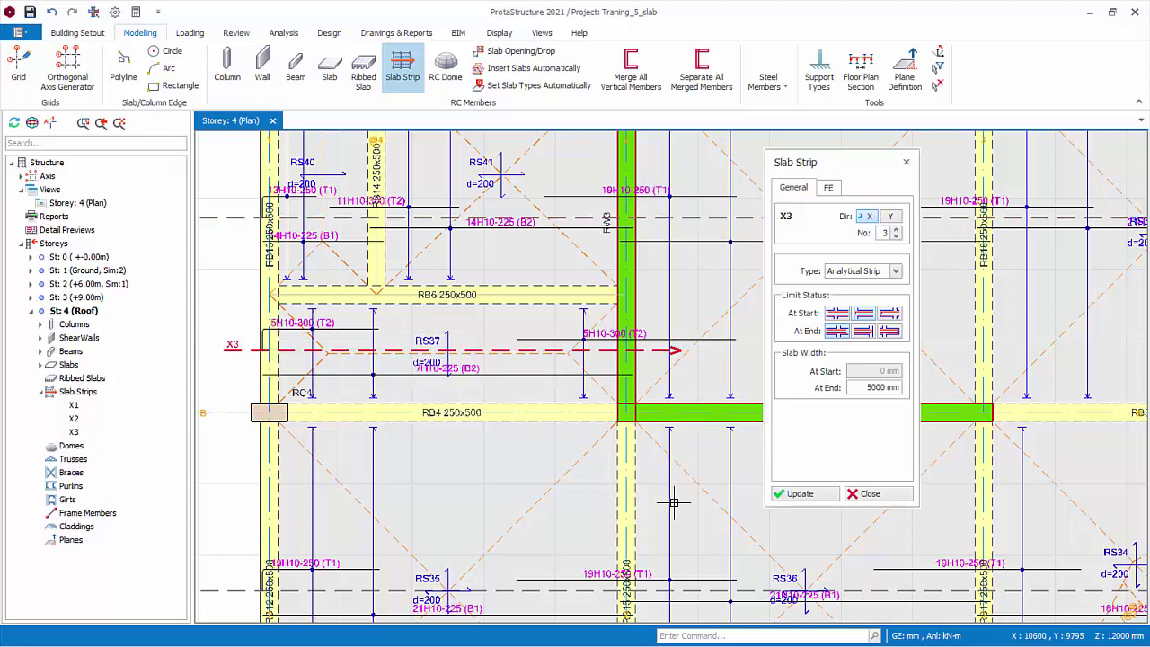
Insert X-direction strip X4 between axes C and D, about 18700 mm long, using the third limit status option at both ends.
{"action": "scroll", "coordinate": [663, 485], "scroll_direction": "down", "scroll_amount": 2}
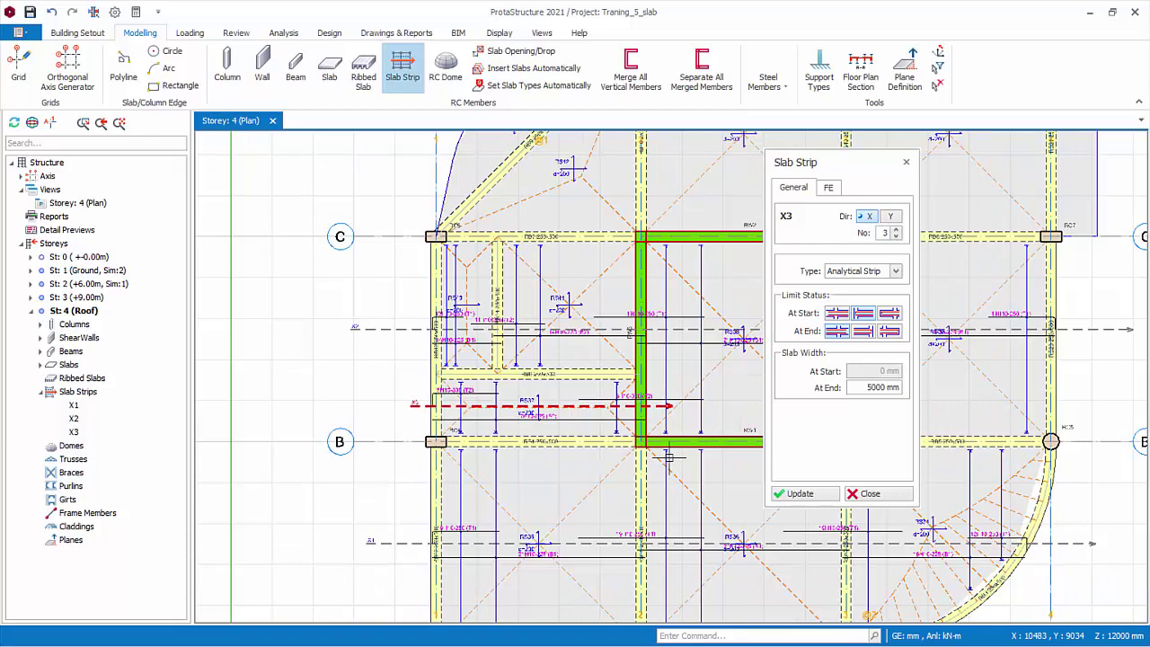
{"action": "scroll", "coordinate": [665, 449], "scroll_direction": "down", "scroll_amount": 1}
{"action": "middle_click_drag", "start_coordinate": [663, 409], "coordinate": [415, 430]}
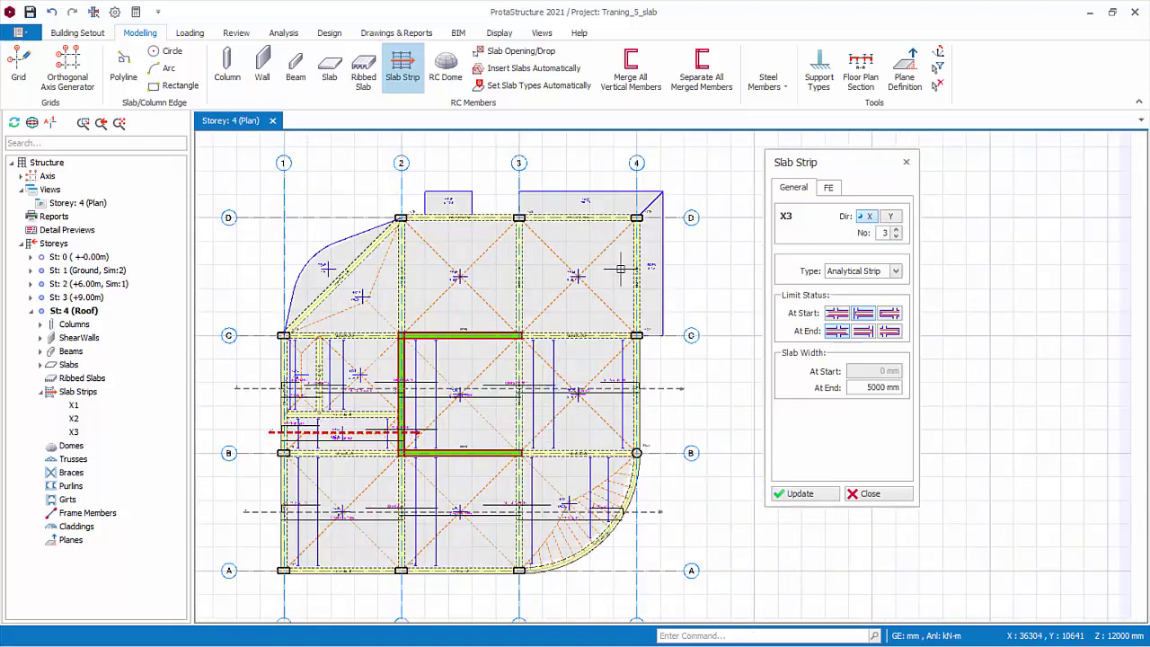
{"action": "left_click", "coordinate": [889, 313]}
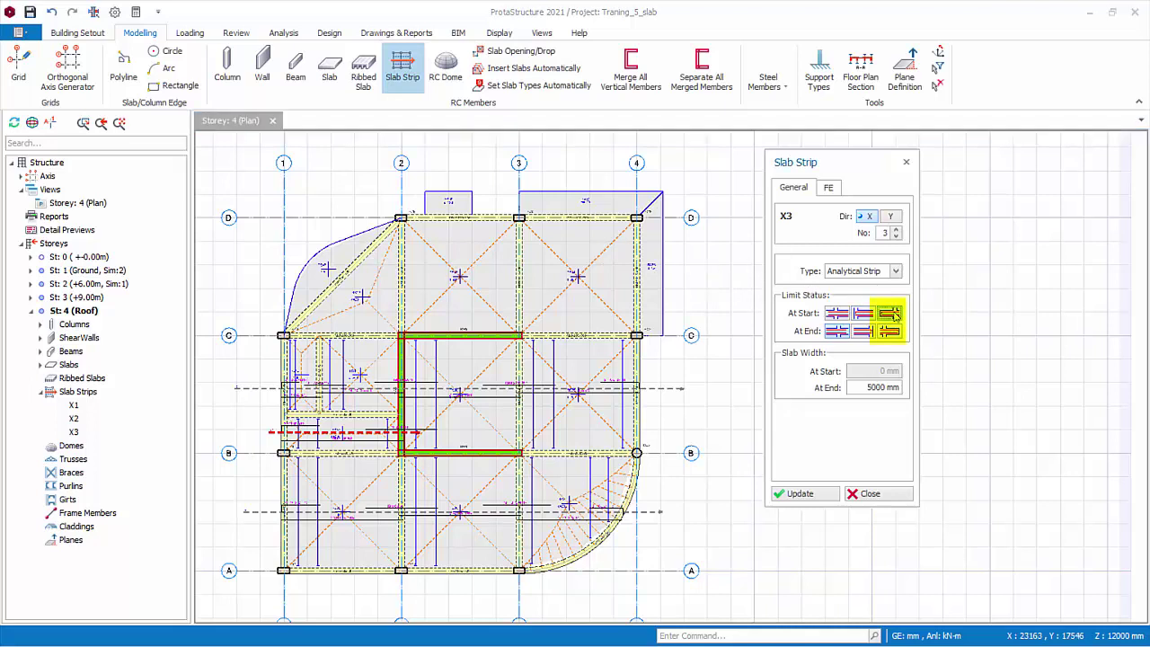
{"action": "left_click", "coordinate": [889, 332]}
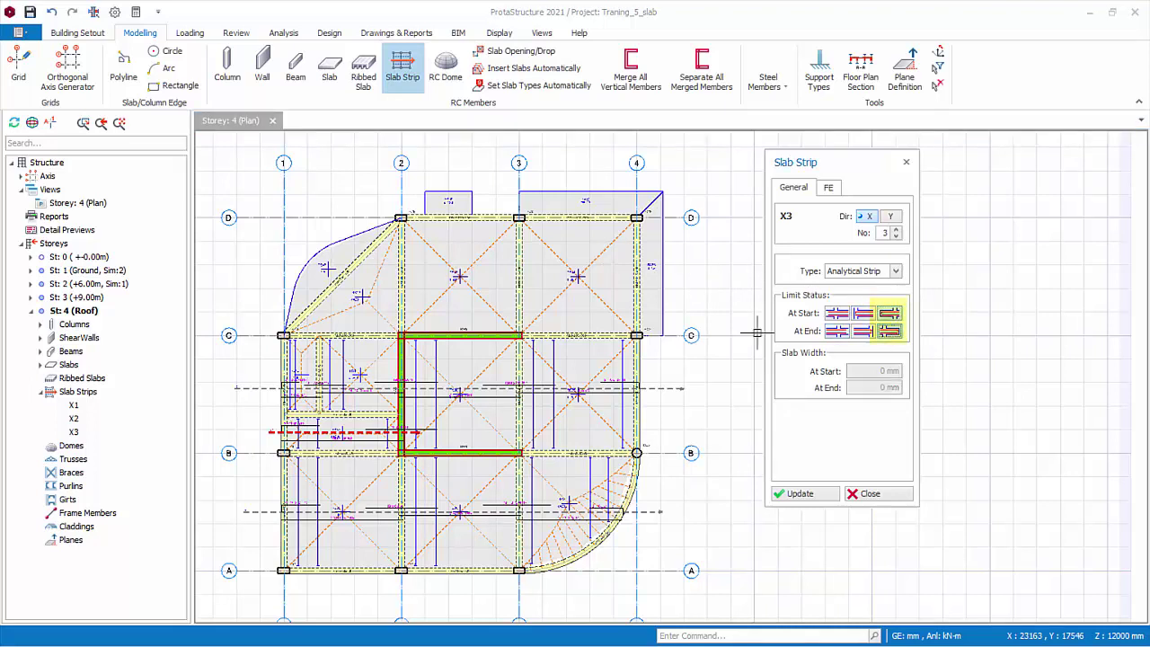
{"action": "left_click", "coordinate": [255, 278]}
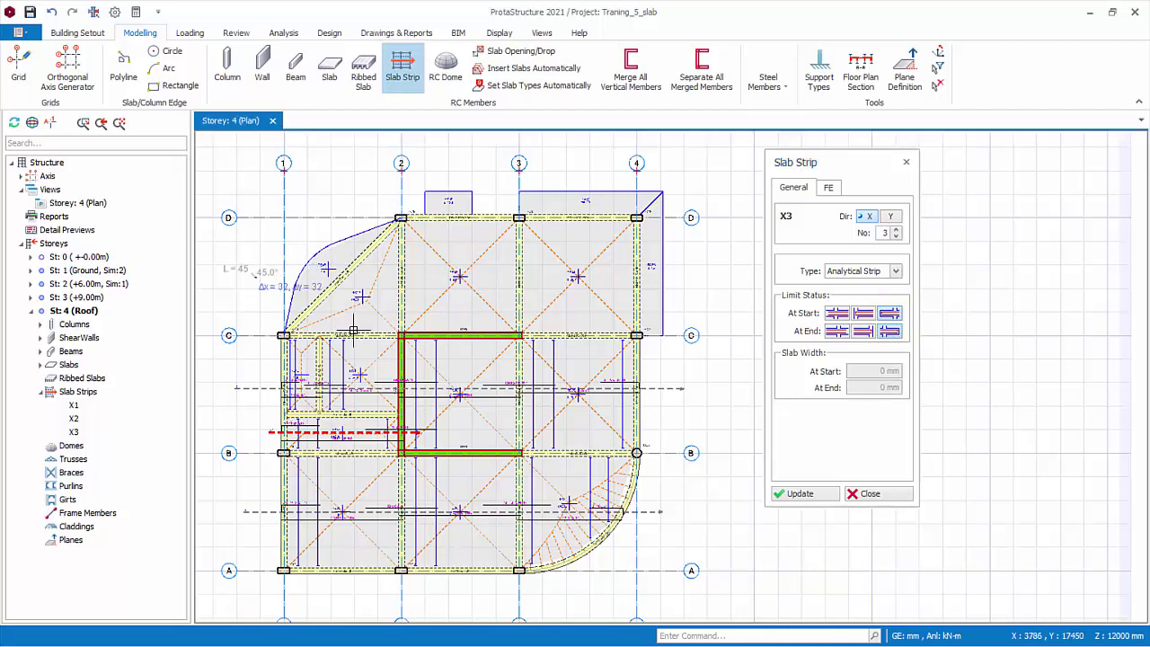
{"action": "left_click", "coordinate": [697, 279]}
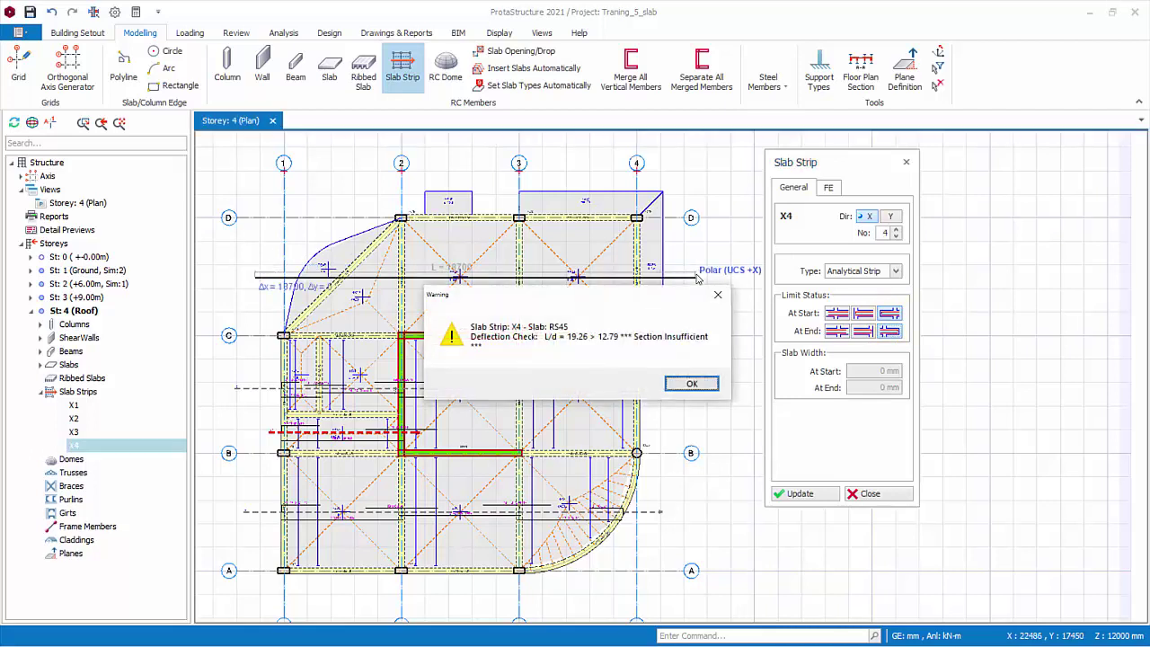
{"action": "left_click", "coordinate": [692, 384]}
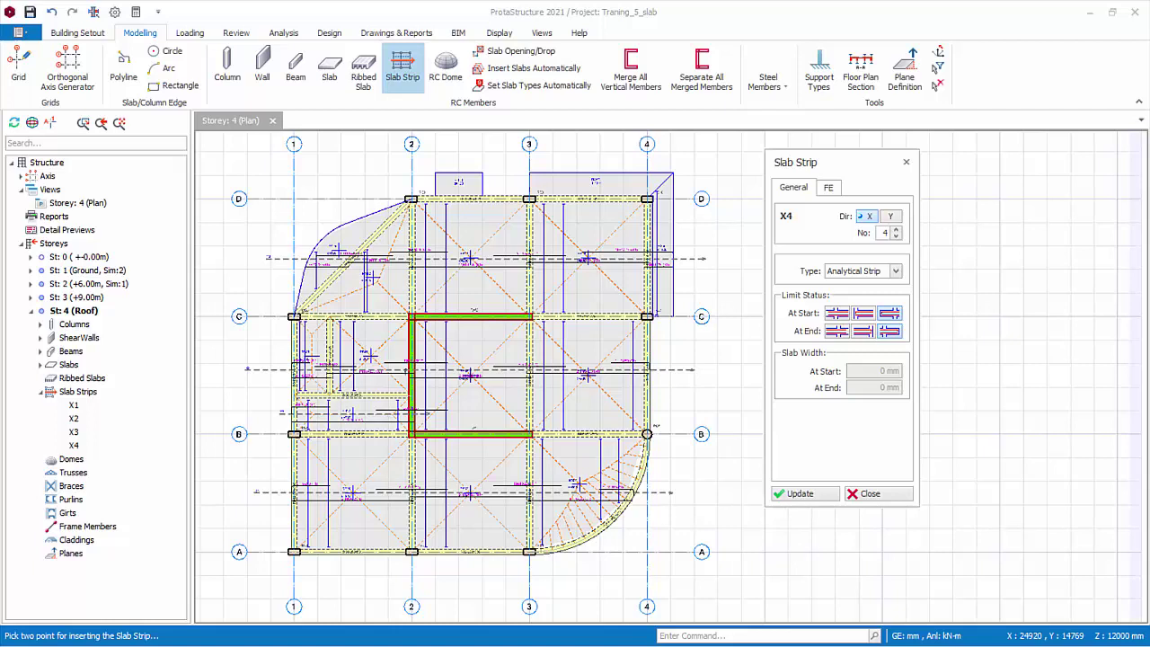
Insert Y-direction strip Y1 between axes 1 and 2, about 17700 mm long, using the second start limit option and third end limit option.
{"action": "left_click", "coordinate": [889, 217]}
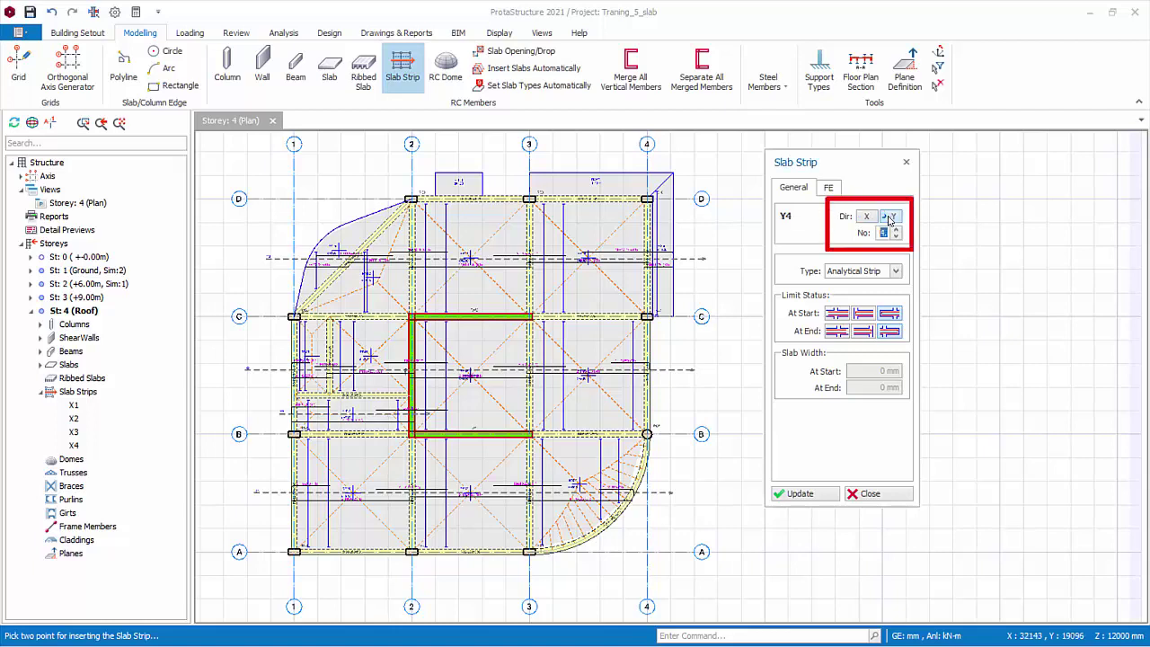
{"action": "left_click", "coordinate": [896, 237]}
{"action": "left_click", "coordinate": [895, 236]}
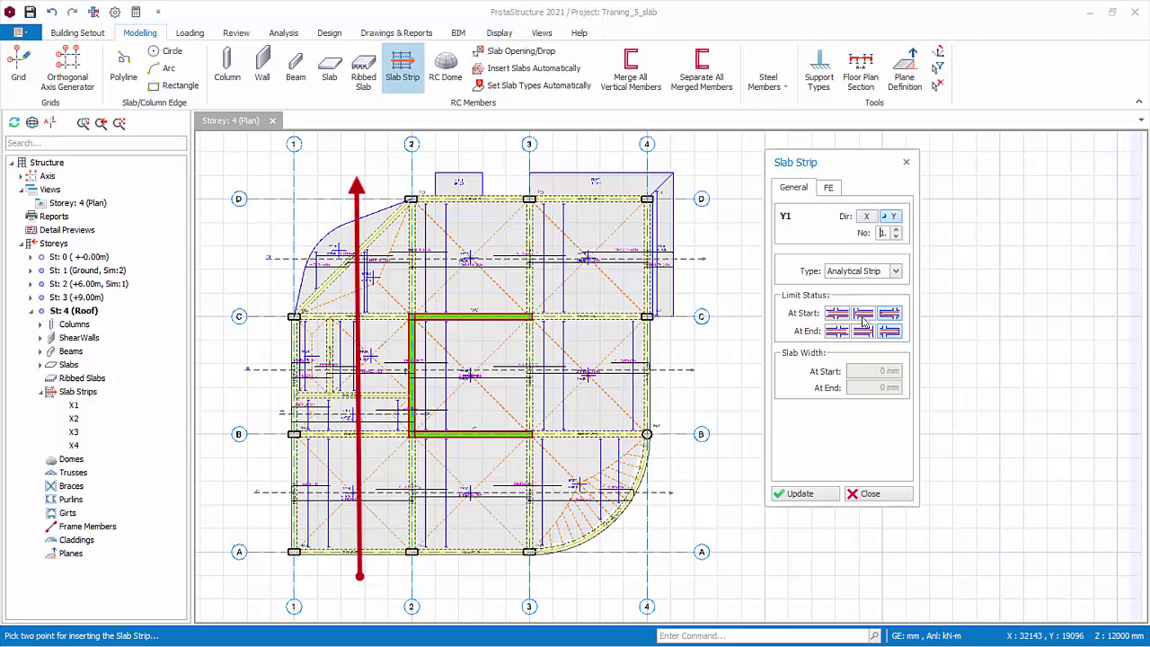
{"action": "left_click", "coordinate": [863, 315]}
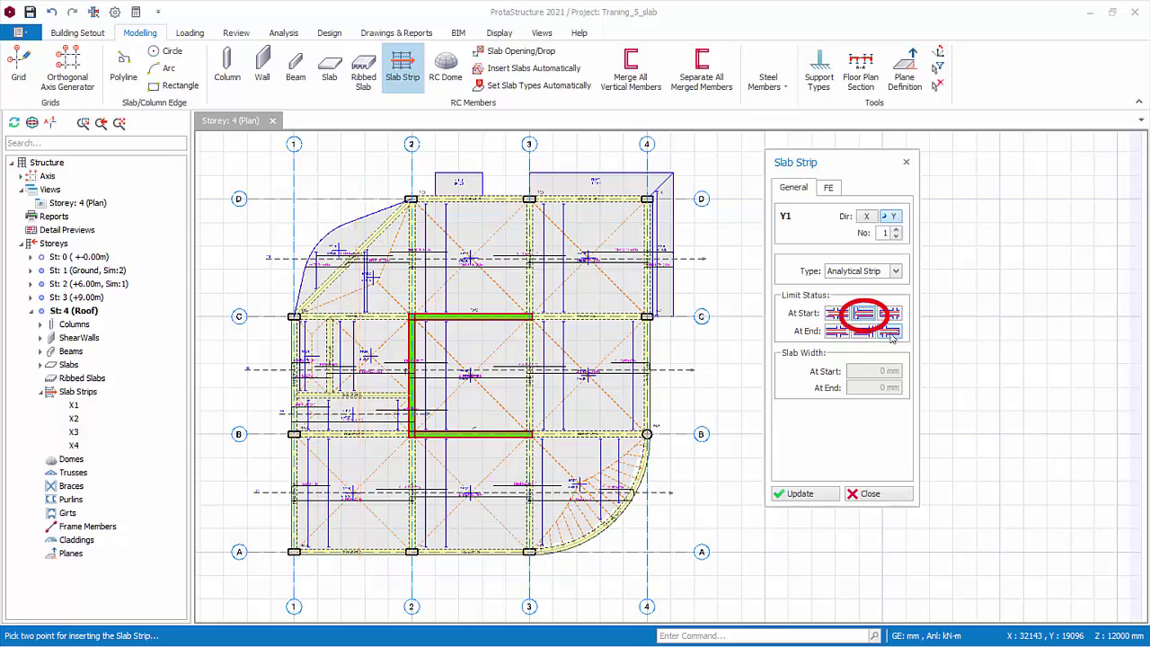
{"action": "left_click", "coordinate": [889, 333]}
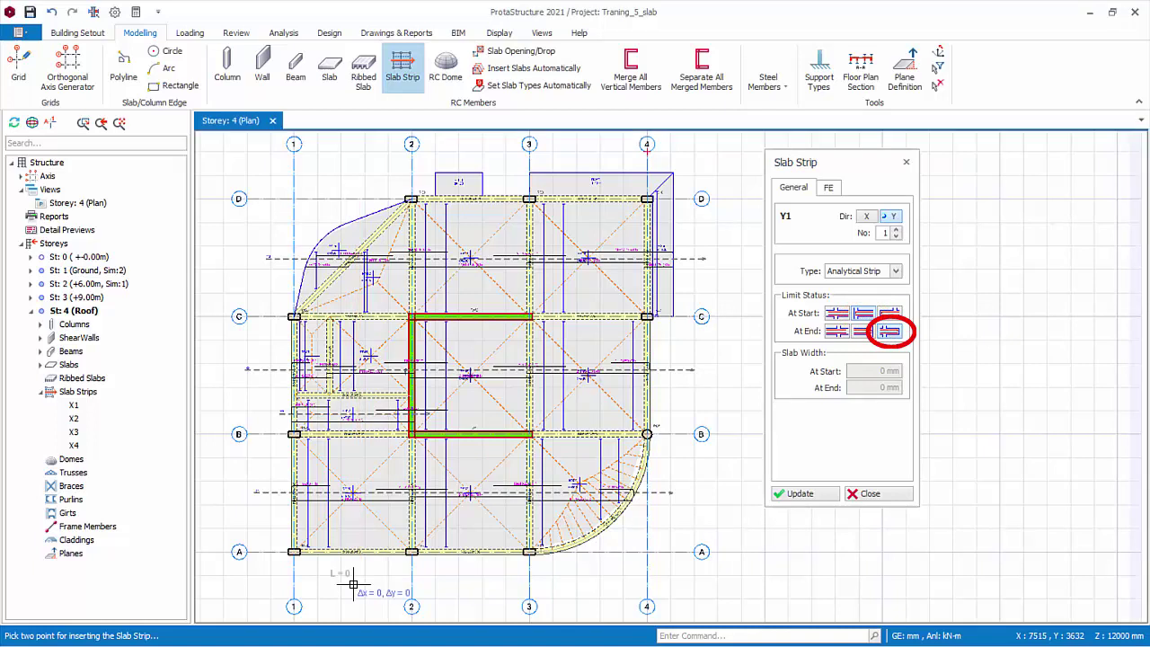
{"action": "left_click", "coordinate": [355, 168]}
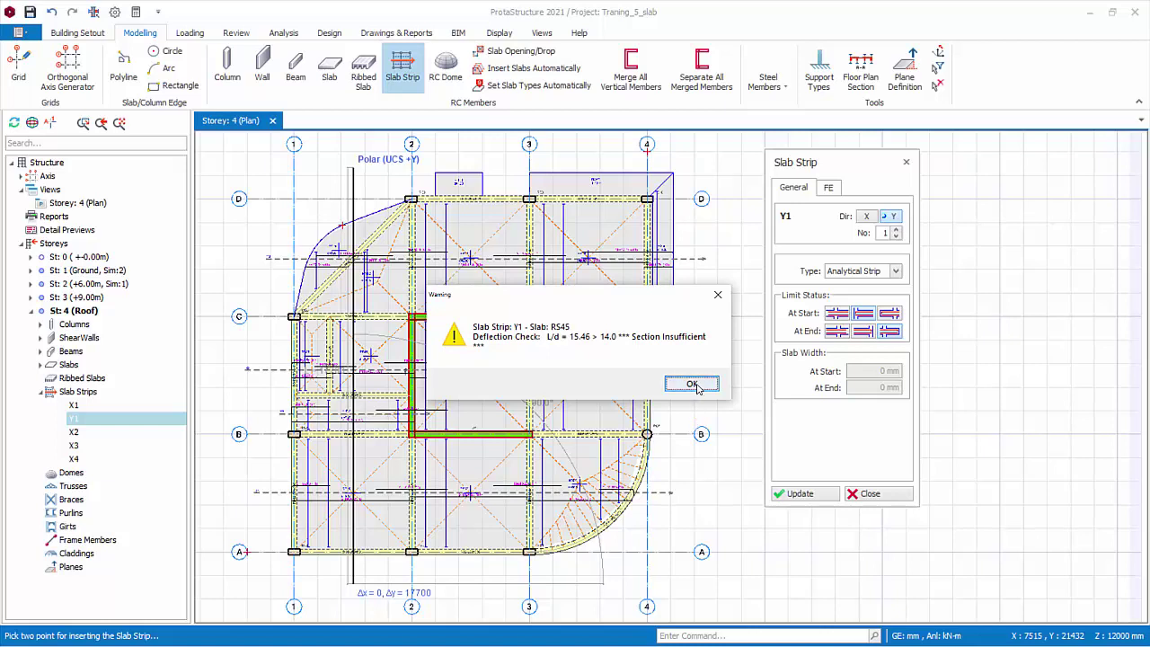
{"action": "left_click", "coordinate": [692, 384]}
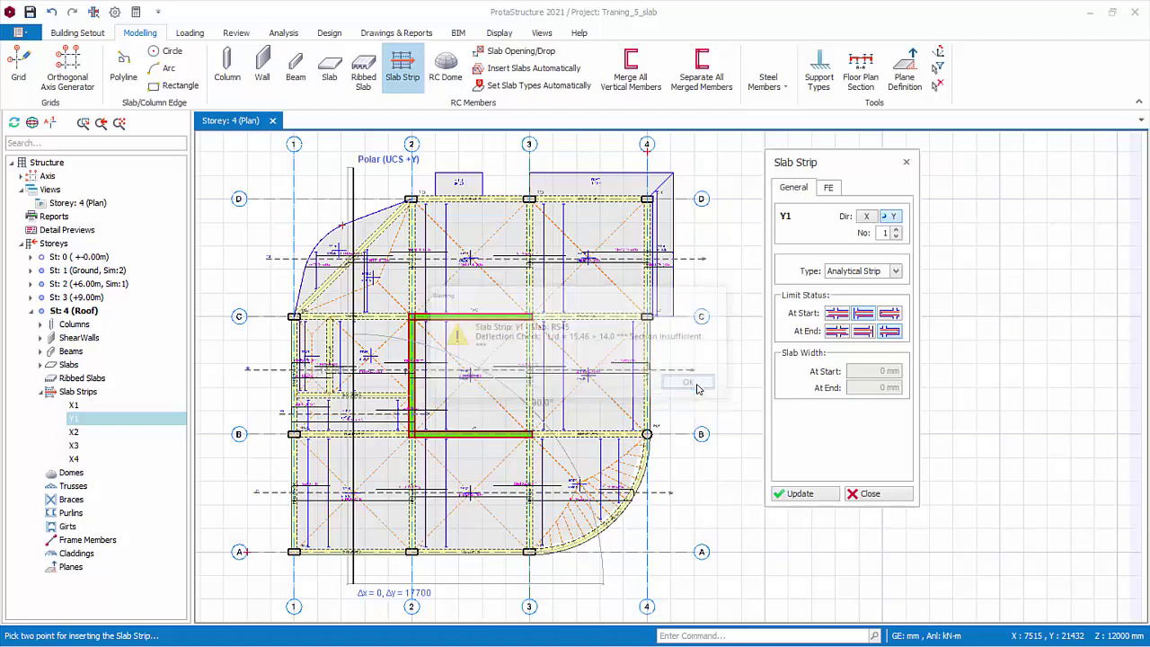
Insert Y-direction strips Y2 between axes 2 and 3 and Y3 between axes 3 and 4, from outside axis A to beyond the axis D overhangs.
{"action": "left_click", "coordinate": [458, 573]}
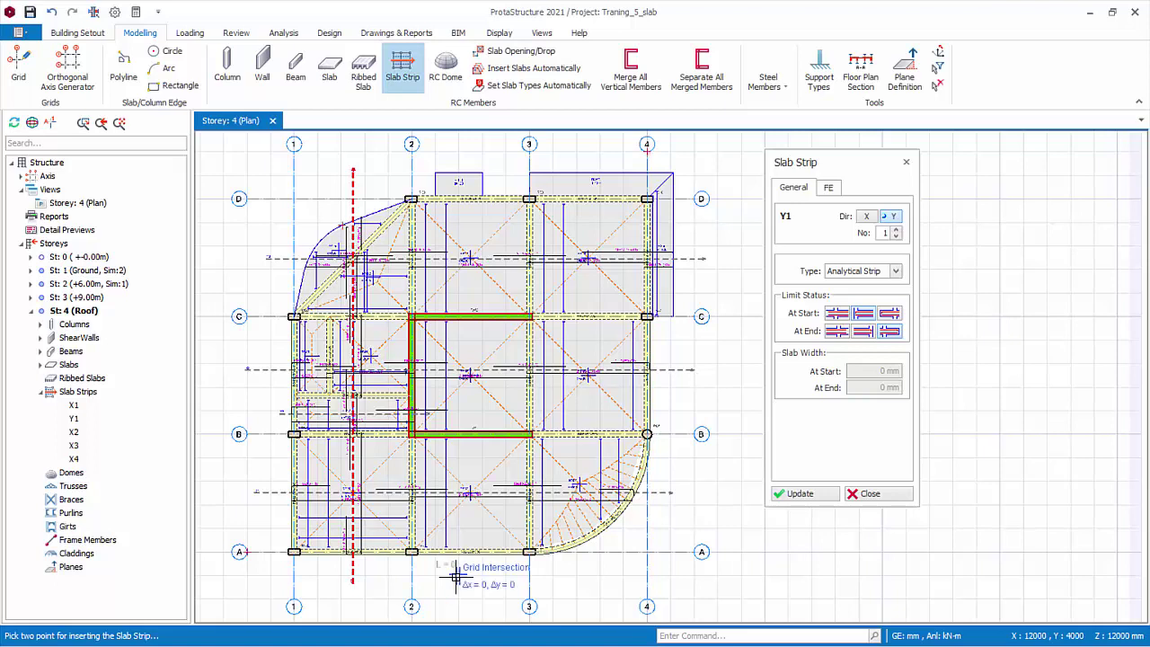
{"action": "left_click", "coordinate": [457, 147]}
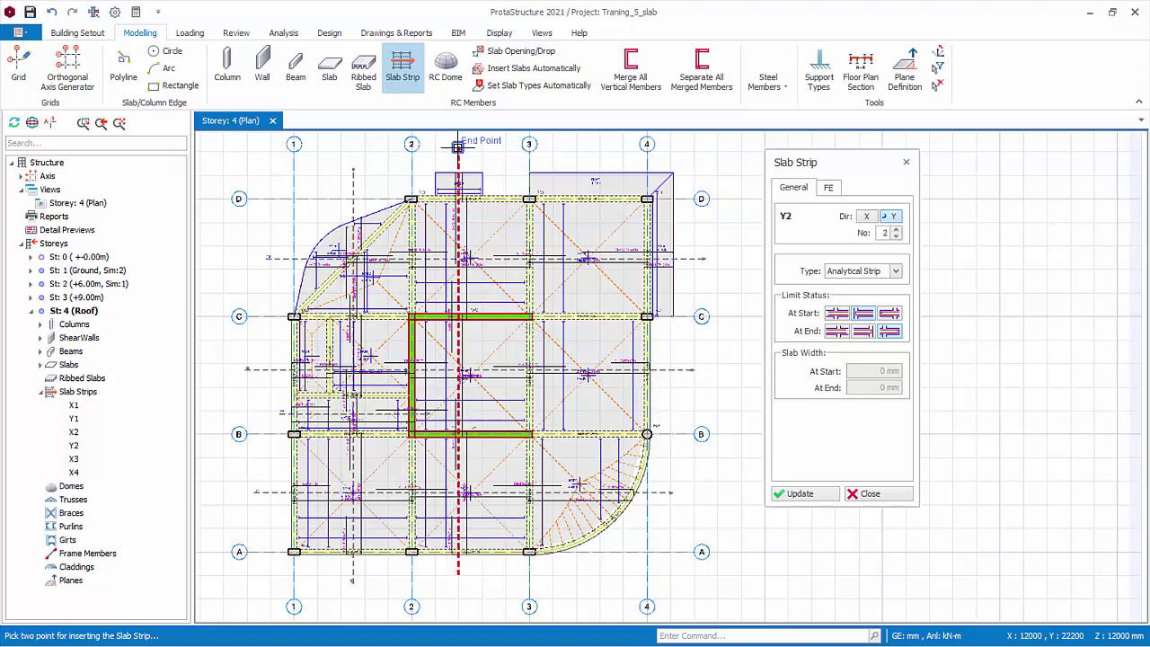
{"action": "left_click", "coordinate": [576, 572]}
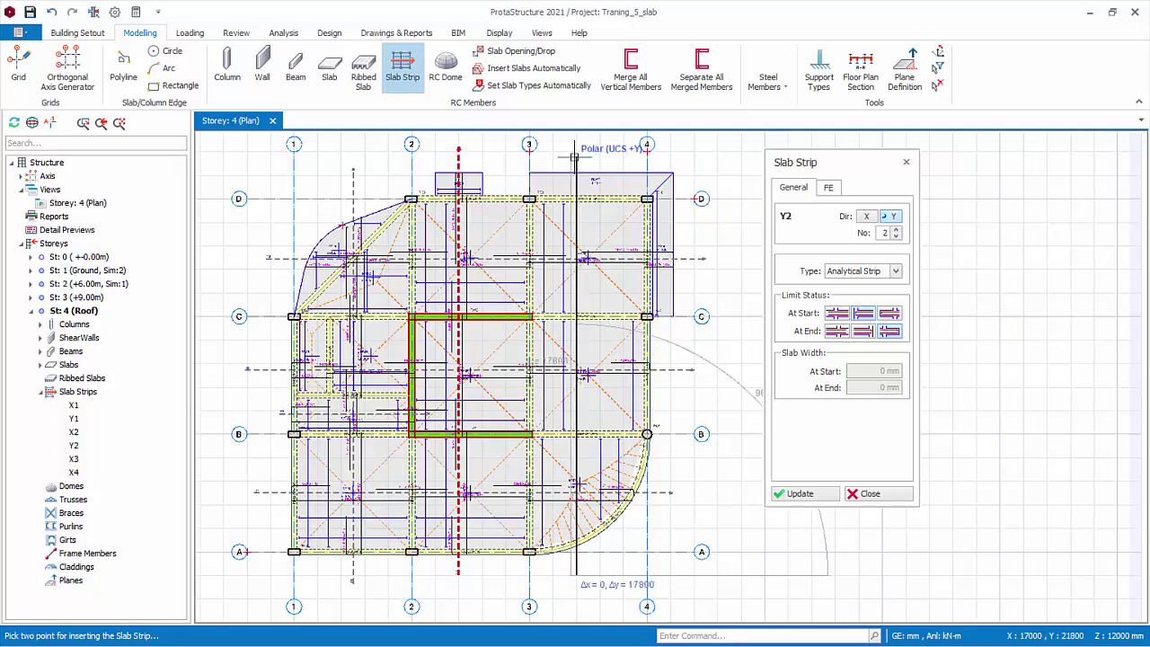
{"action": "left_click", "coordinate": [575, 158]}
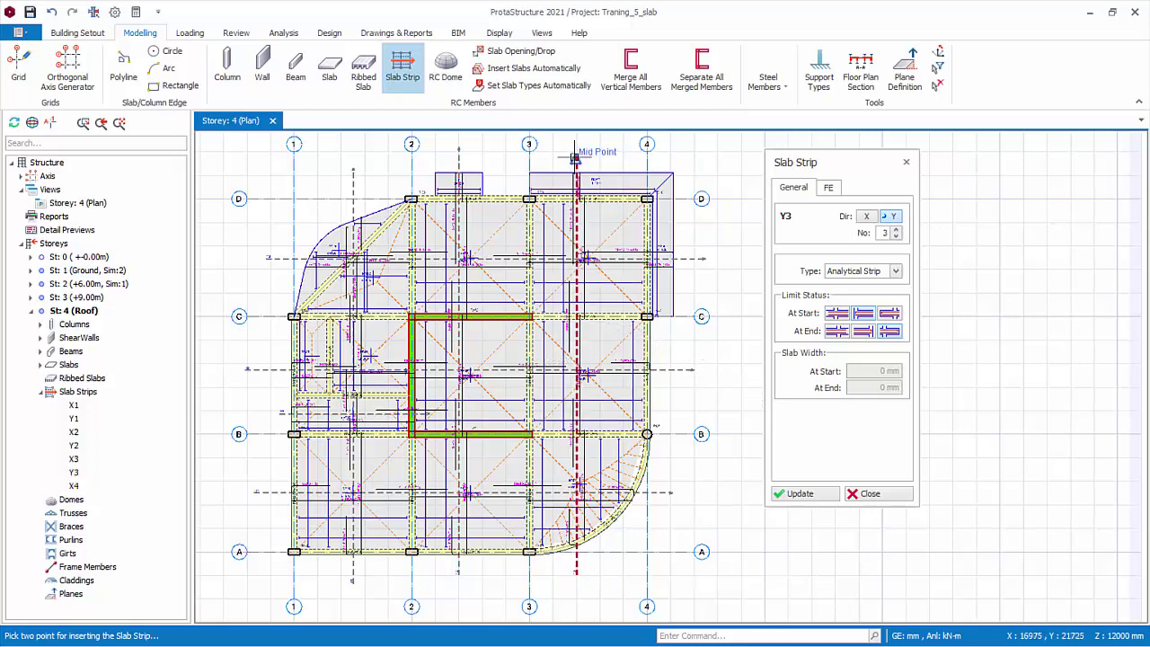
{"action": "left_click", "coordinate": [862, 499]}
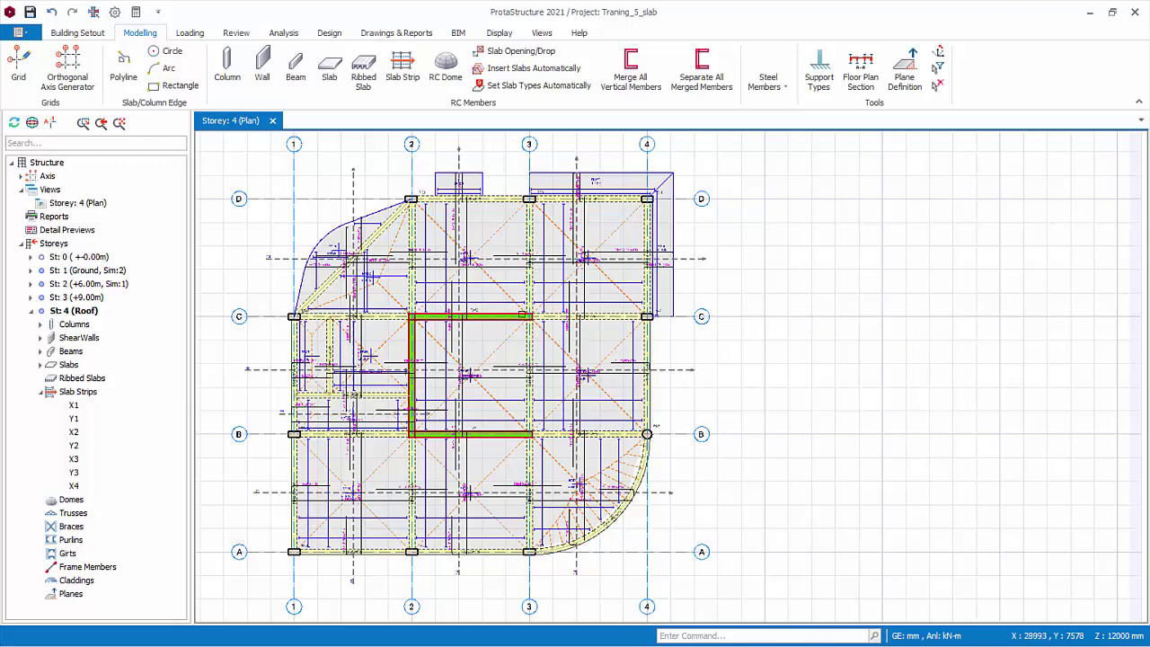
Run slab analysis and design for the current storey with the Check Design (Do Not Modify Existing Steel) option.
{"action": "left_click", "coordinate": [330, 32]}
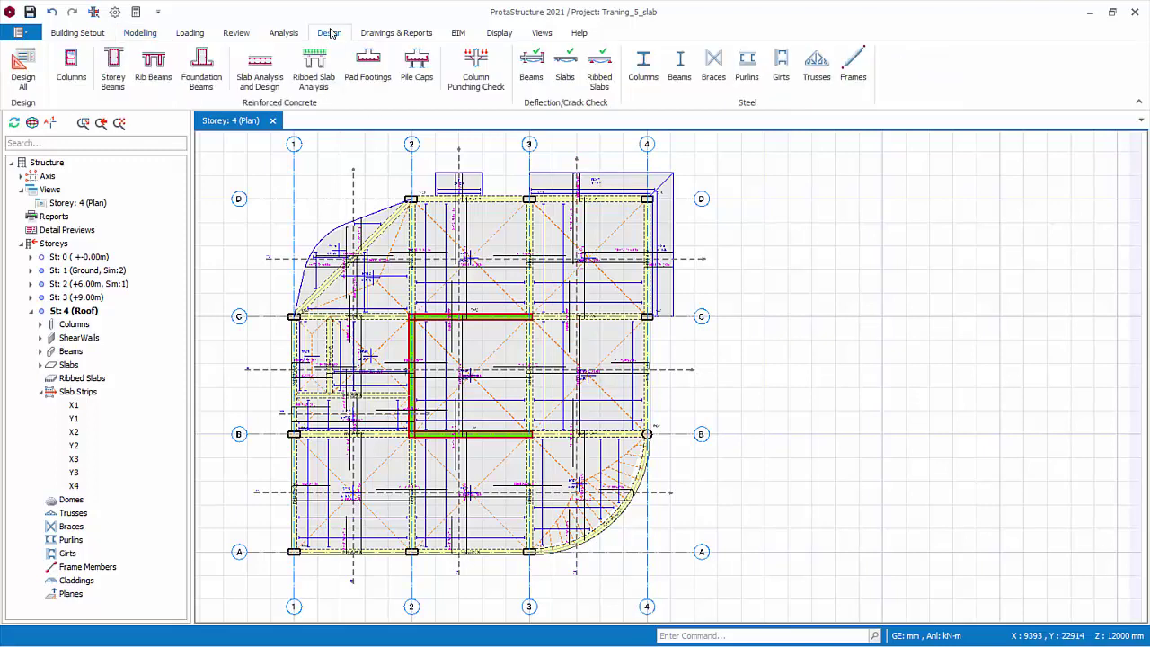
{"action": "left_click", "coordinate": [259, 67]}
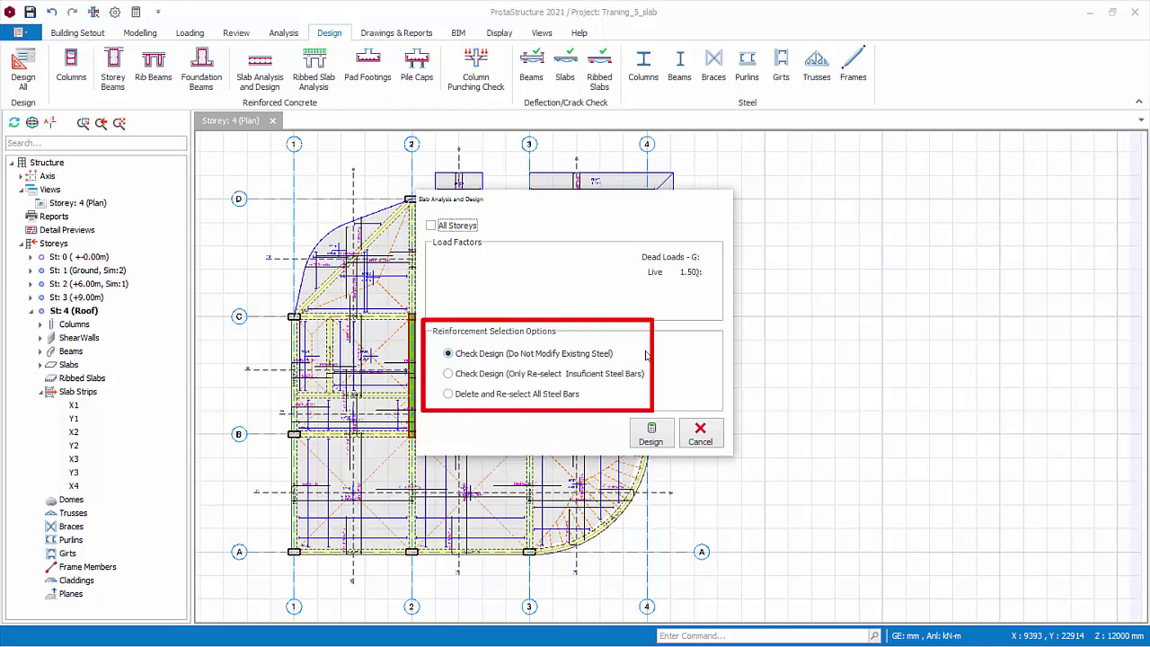
{"action": "left_click", "coordinate": [649, 434]}
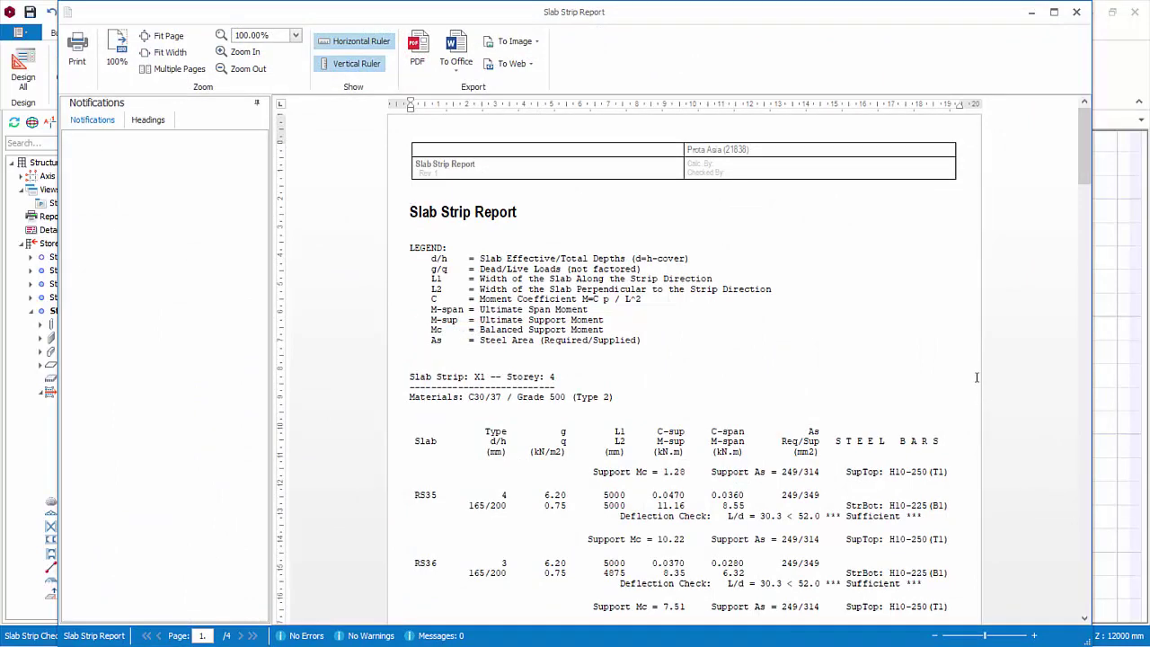
Examine the Slab Strip Report for each strip's steel areas, bars and deflection checks, then dismiss the report.
{"action": "scroll", "coordinate": [977, 377], "scroll_direction": "down", "scroll_amount": 3}
{"action": "scroll", "coordinate": [977, 377], "scroll_direction": "down", "scroll_amount": 12}
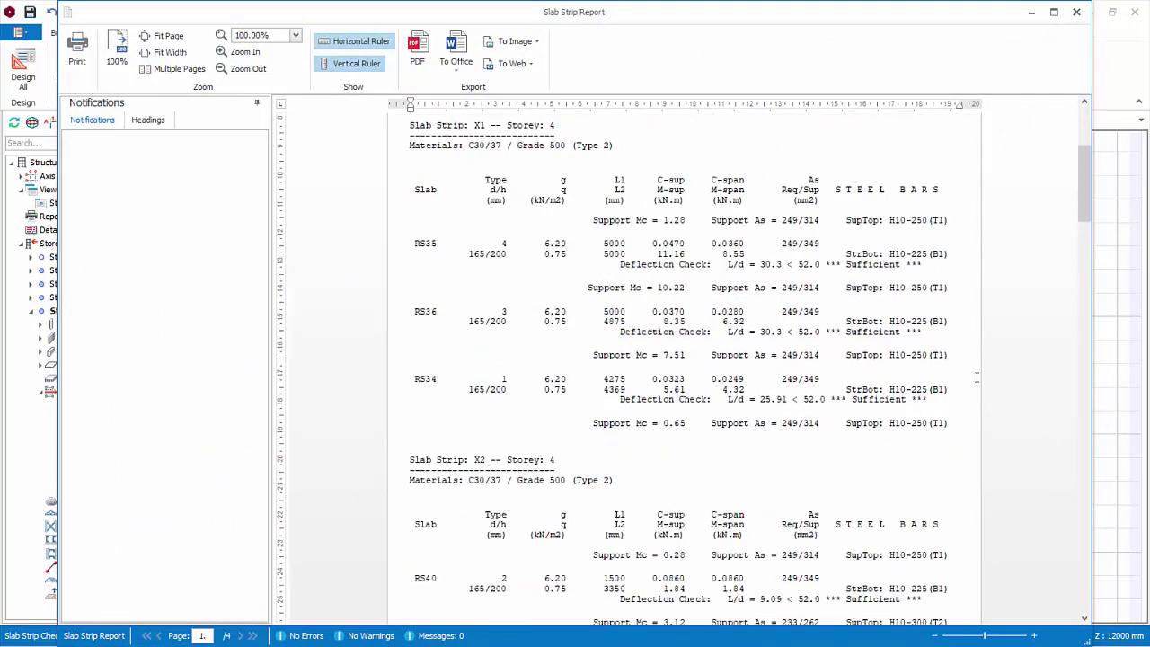
{"action": "scroll", "coordinate": [976, 378], "scroll_direction": "down", "scroll_amount": 12}
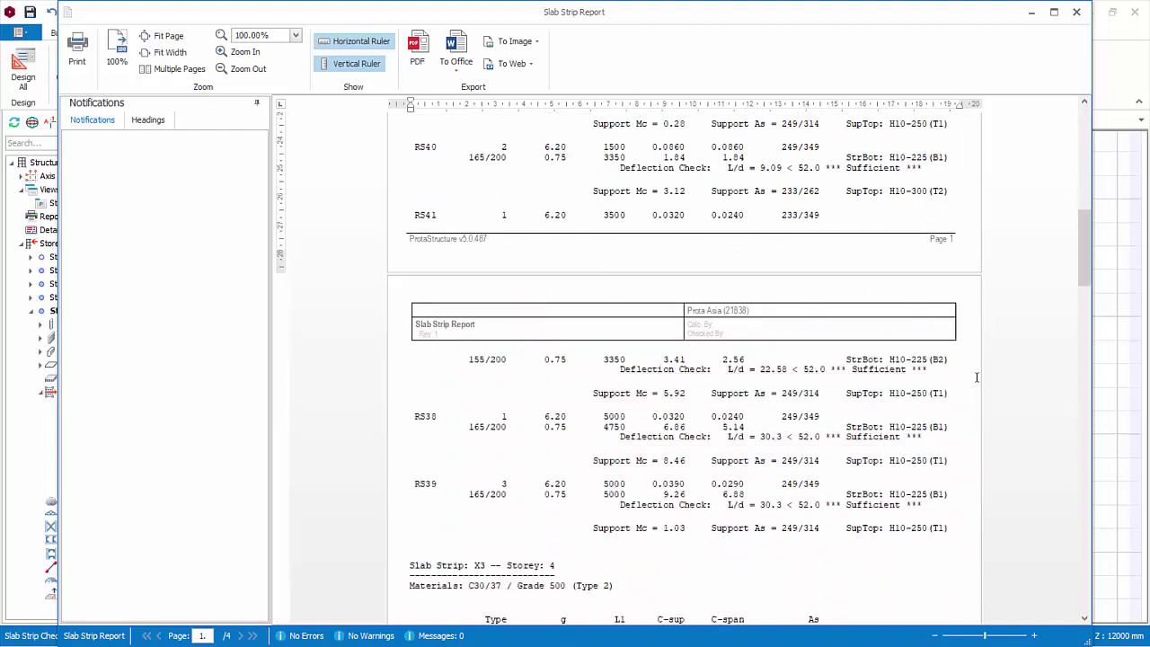
{"action": "scroll", "coordinate": [971, 379], "scroll_direction": "down", "scroll_amount": 9}
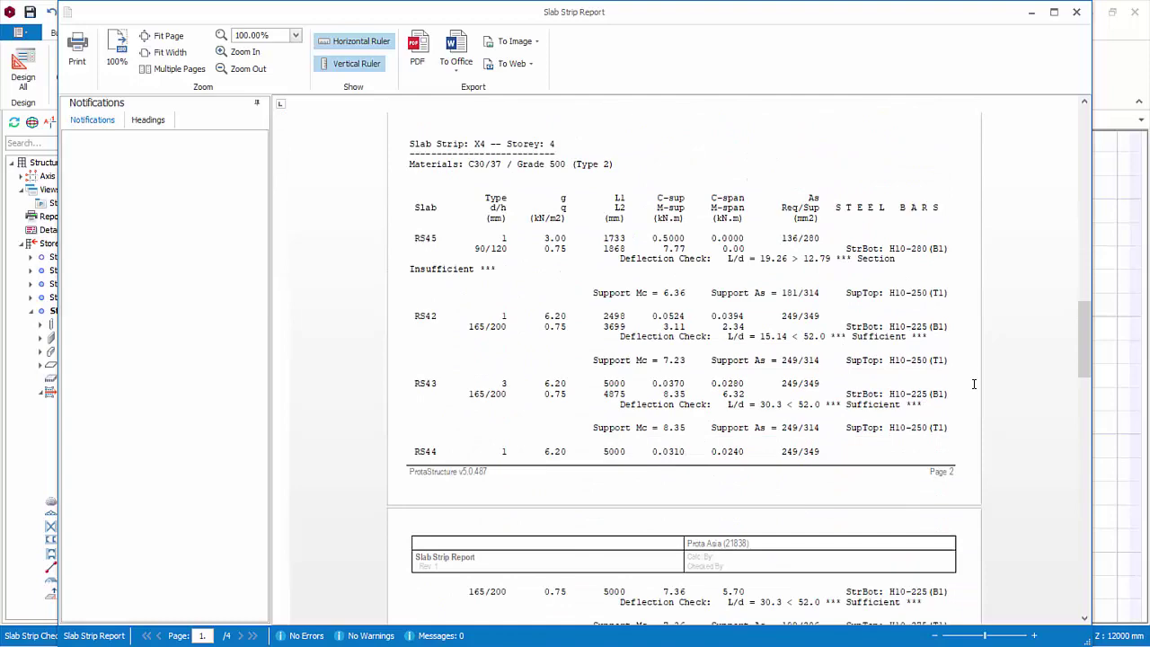
{"action": "left_click", "coordinate": [1075, 13]}
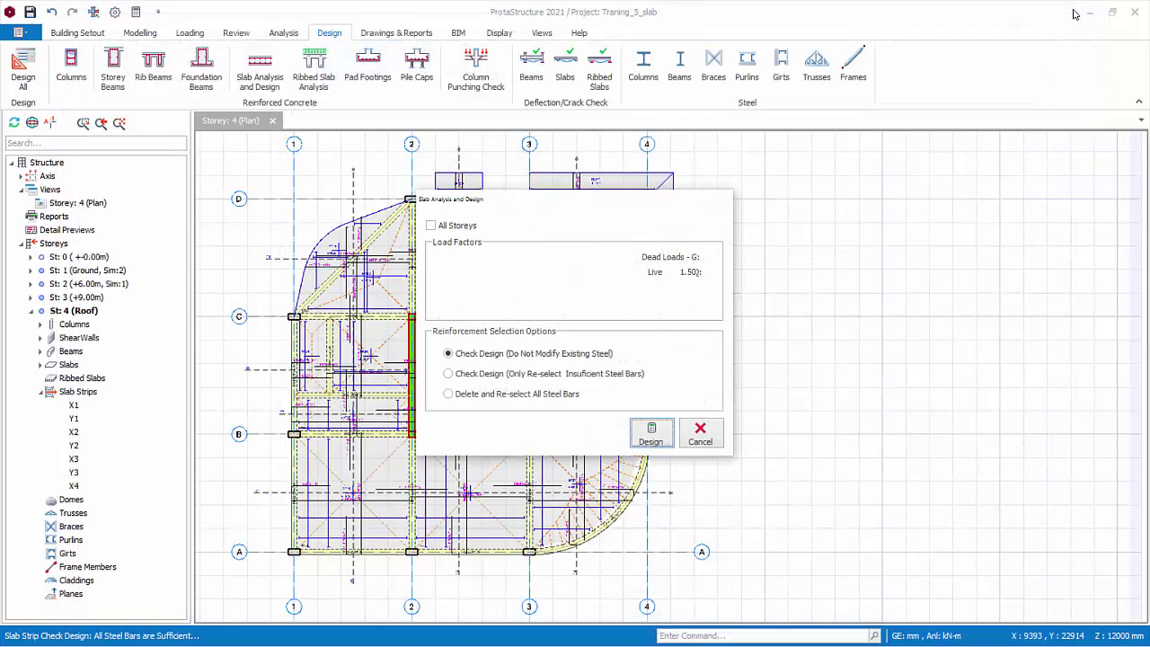